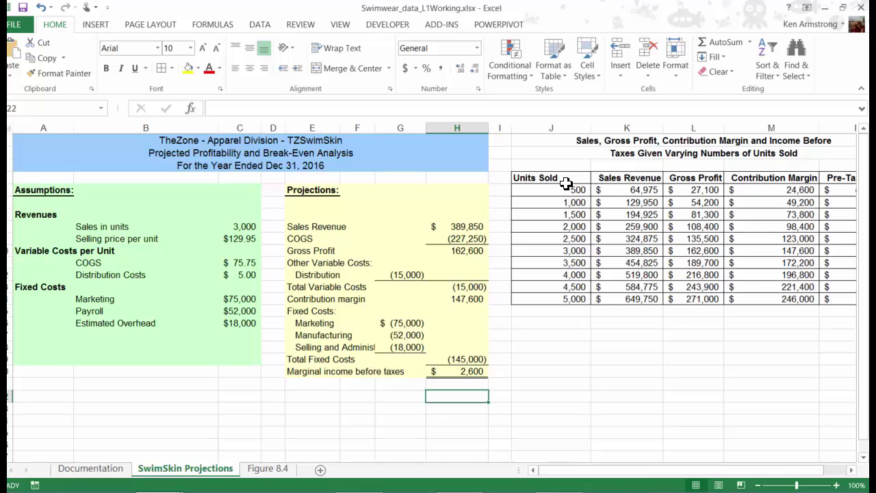
Step: Review the existing units-sold income table and its selling price, COGS and income inputs
{"action": "left_click_drag", "start_coordinate": [563, 179], "coordinate": [772, 296]}
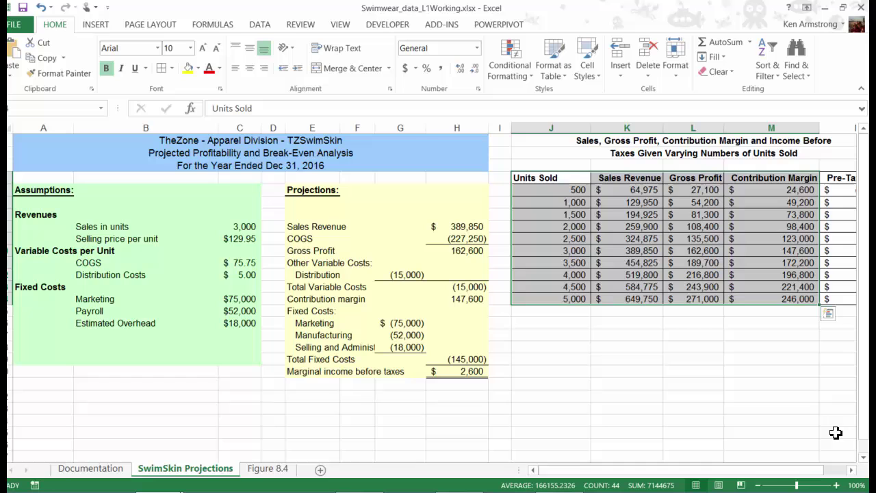
{"action": "left_click", "coordinate": [758, 484]}
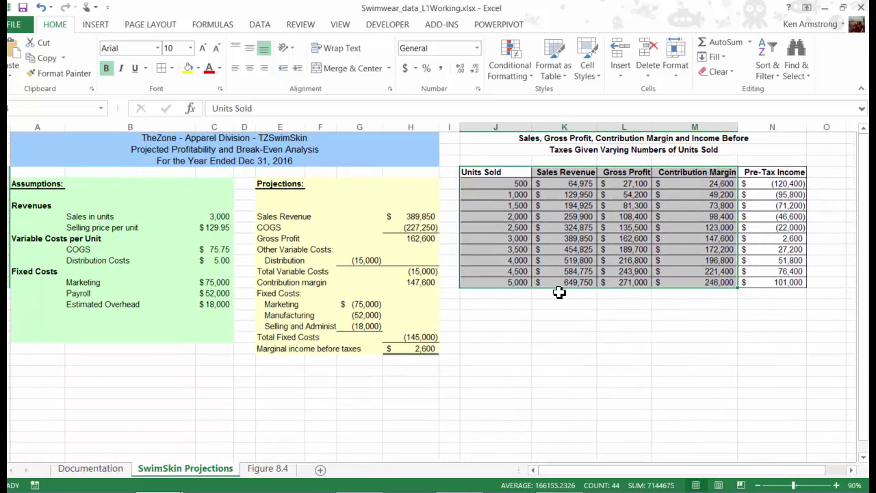
{"action": "left_click", "coordinate": [575, 271]}
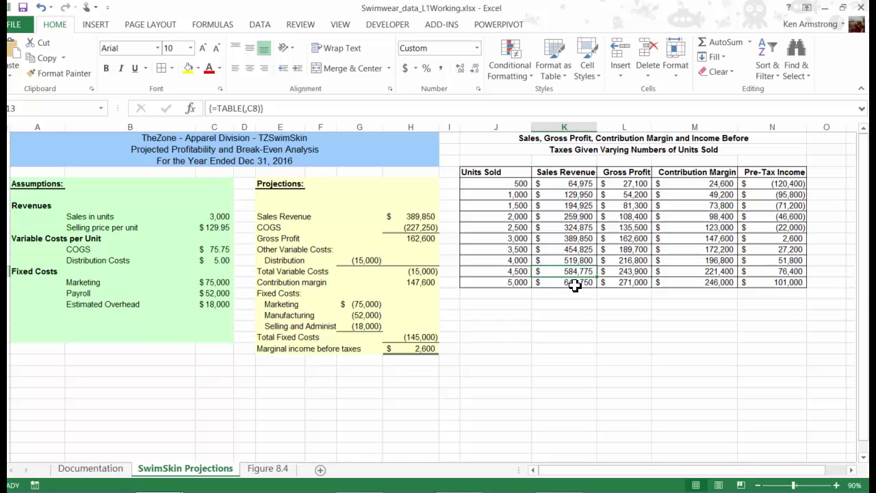
{"action": "left_click", "coordinate": [219, 251]}
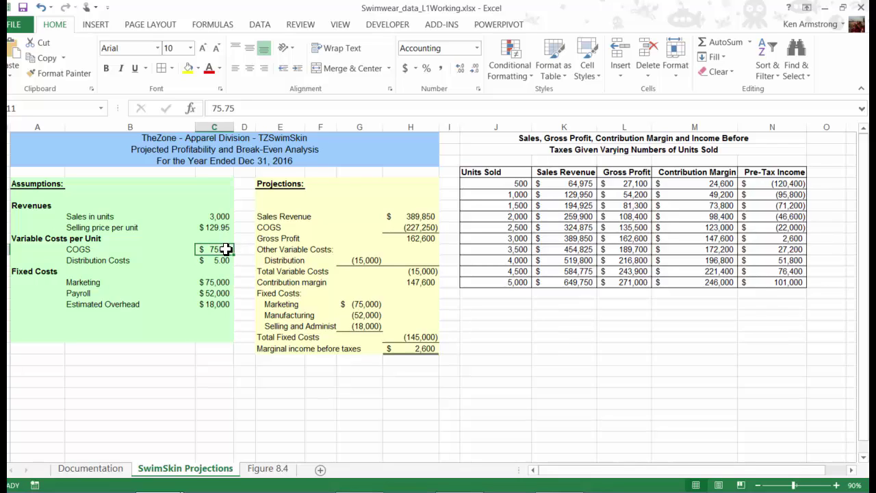
{"action": "left_click_drag", "start_coordinate": [226, 230], "coordinate": [225, 249]}
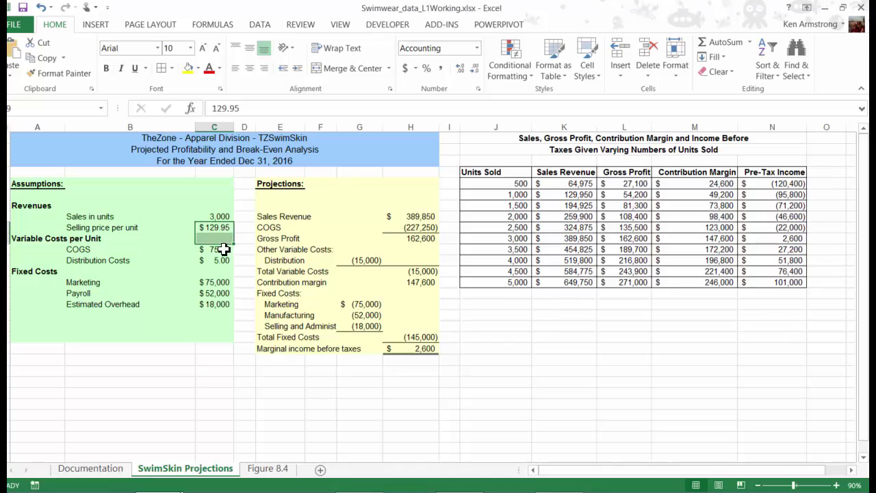
{"action": "left_click", "coordinate": [225, 232]}
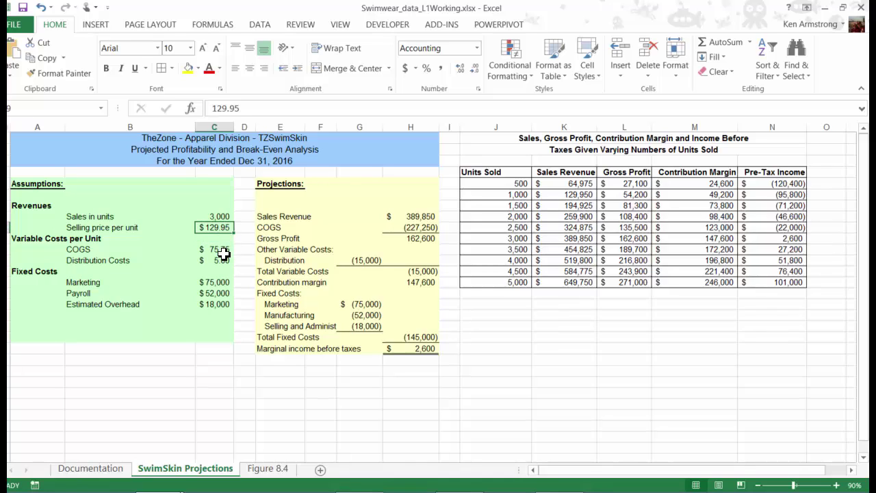
{"action": "left_click", "coordinate": [224, 252]}
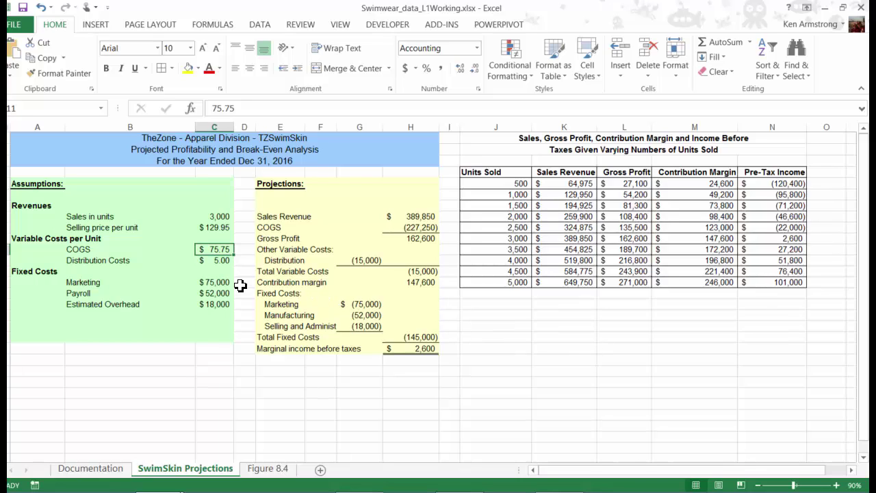
{"action": "left_click", "coordinate": [221, 229]}
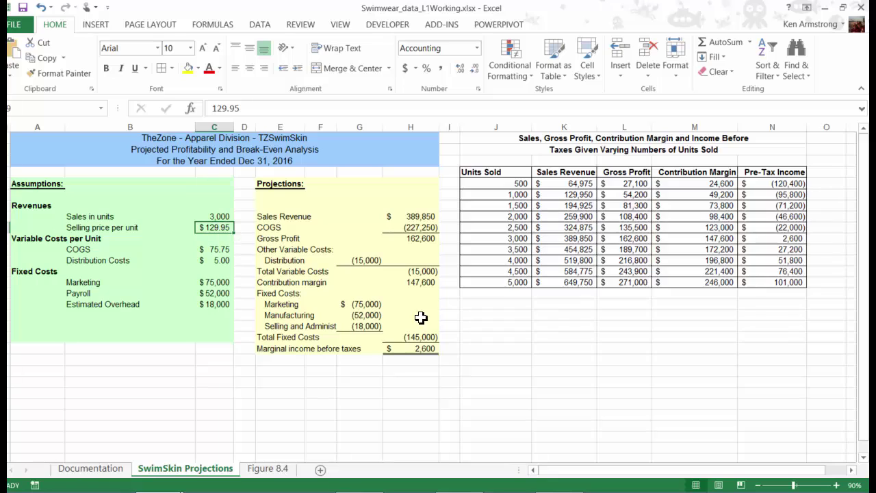
{"action": "left_click", "coordinate": [427, 348]}
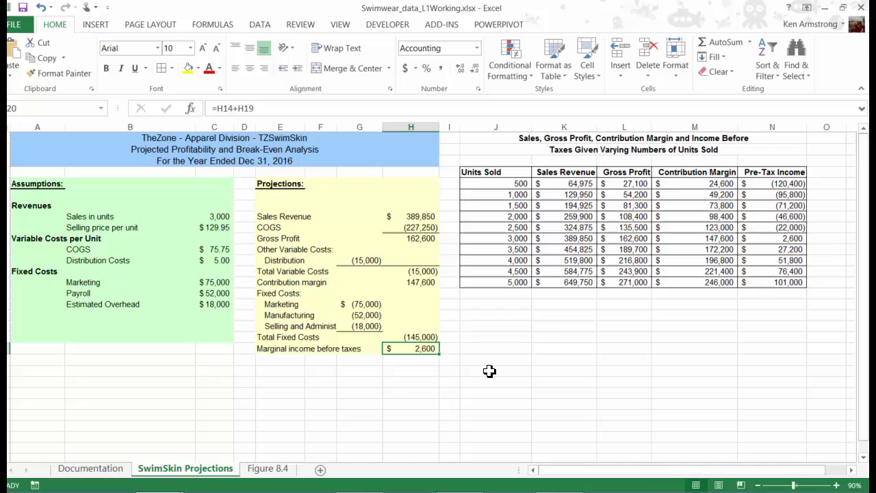
Step: Pick column J below the income table as the new table's location
{"action": "left_click", "coordinate": [489, 371]}
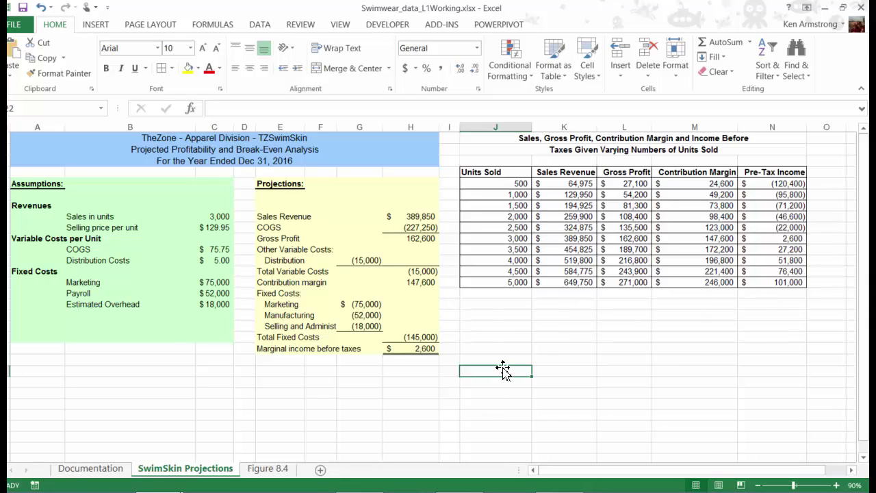
{"action": "left_click_drag", "start_coordinate": [501, 387], "coordinate": [503, 443]}
{"action": "left_click_drag", "start_coordinate": [561, 360], "coordinate": [776, 364]}
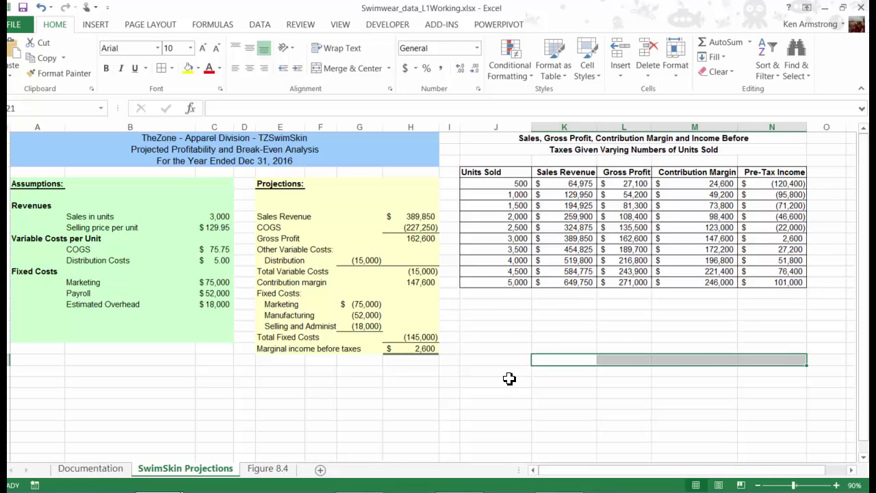
{"action": "left_click", "coordinate": [497, 373]}
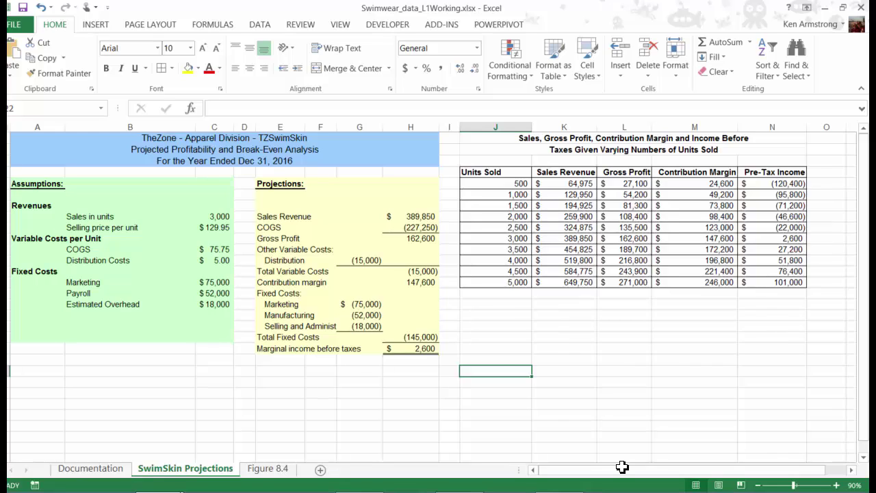
{"action": "left_click", "coordinate": [207, 251]}
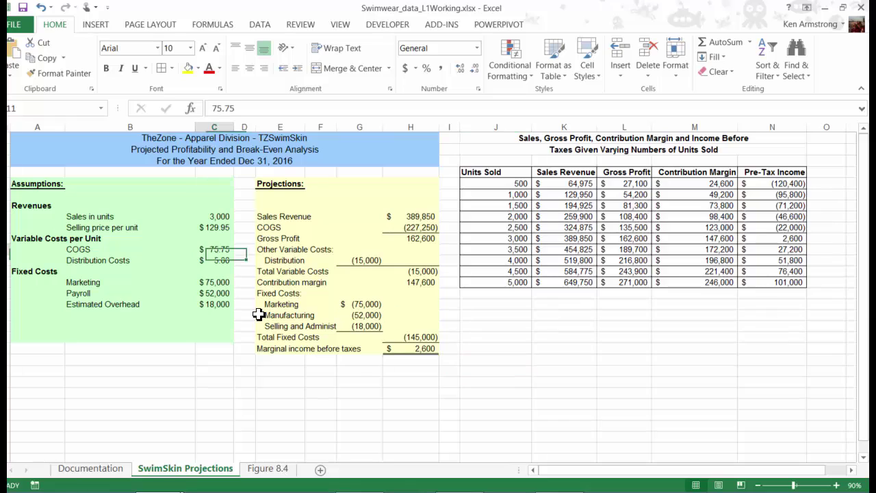
Step: Enter 49.75 and 54.75 in J22:J23 and fill down to 109.75 in J34
{"action": "left_click", "coordinate": [488, 367]}
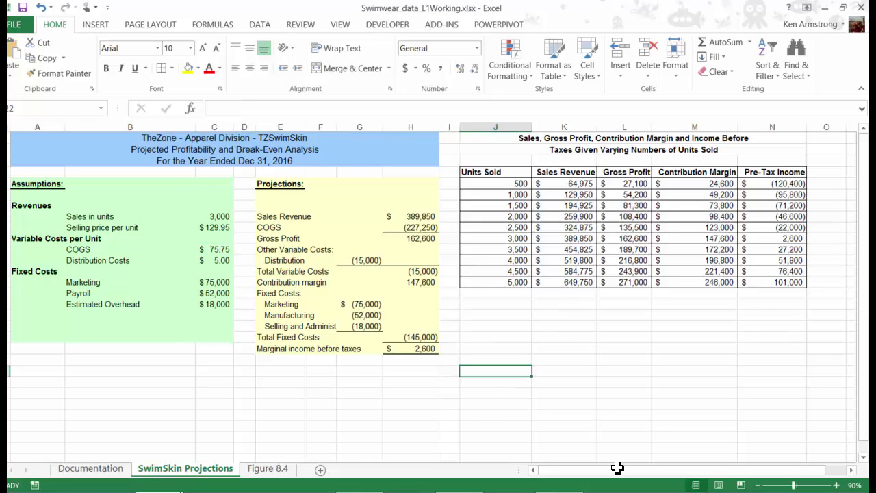
{"action": "type", "text": "49"}
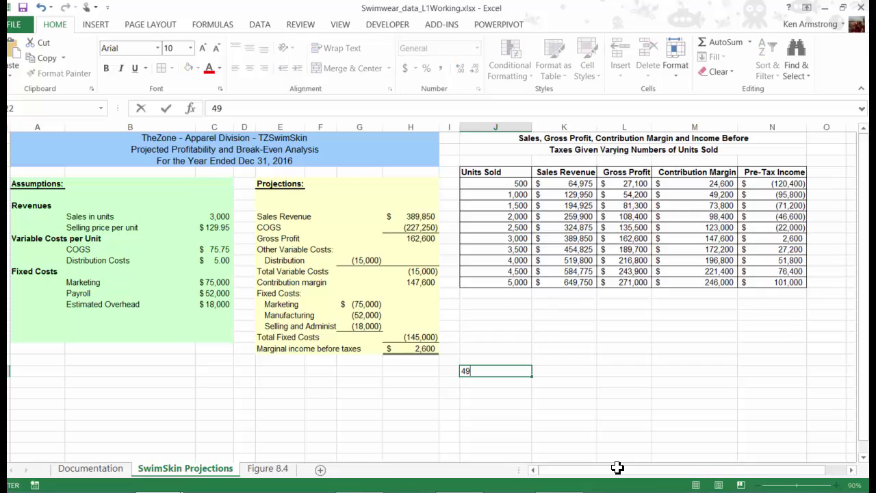
{"action": "type", "text": ".75"}
{"action": "key", "text": "Return"}
{"action": "type", "text": "5"}
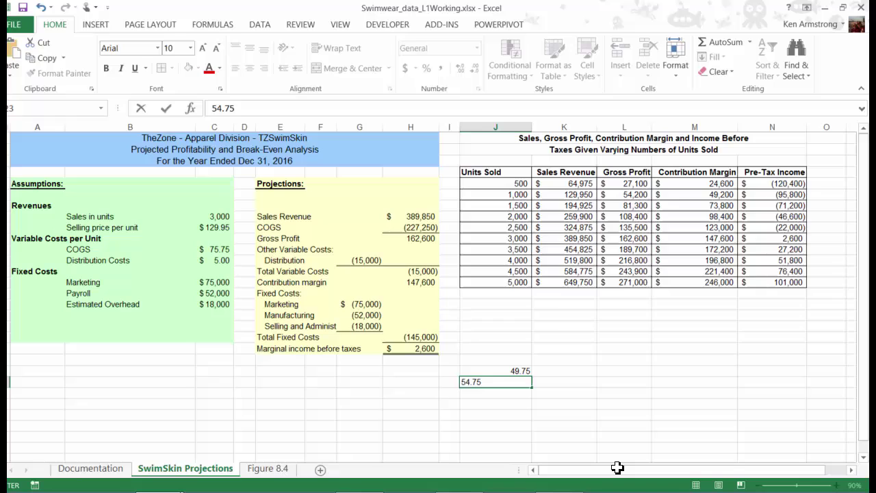
{"action": "key", "text": "Return"}
{"action": "key", "text": "Up"}
{"action": "key", "text": "Up"}
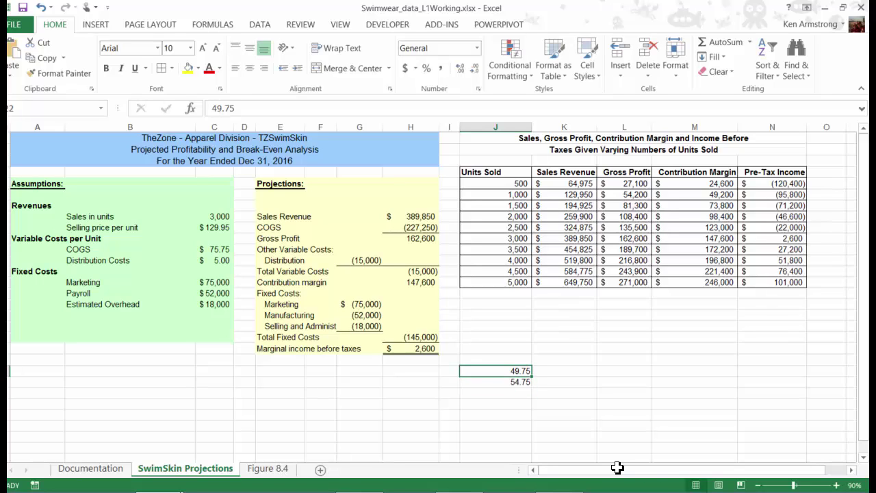
{"action": "key", "text": "shift+Down"}
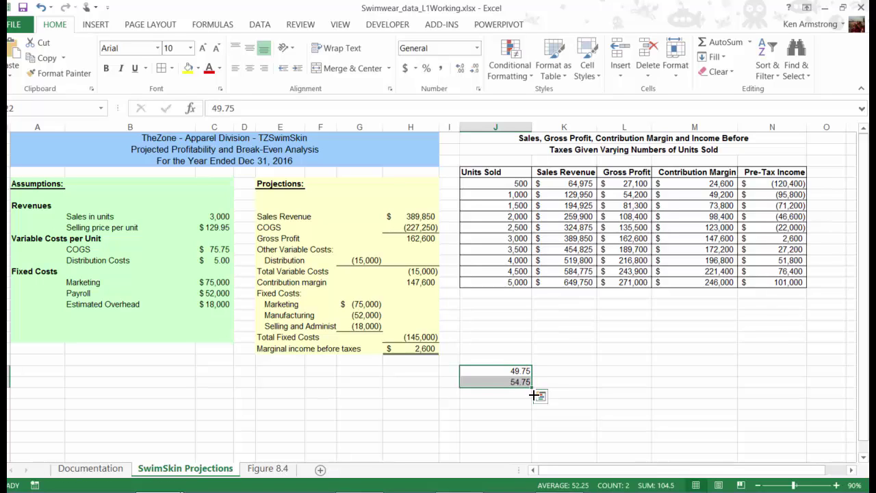
{"action": "left_click_drag", "start_coordinate": [534, 395], "coordinate": [540, 452]}
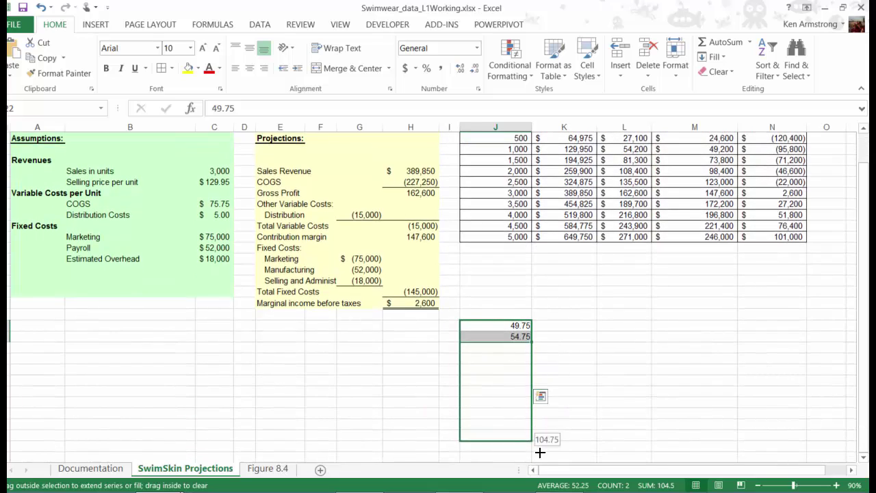
{"action": "left_click_drag", "start_coordinate": [540, 453], "coordinate": [541, 431]}
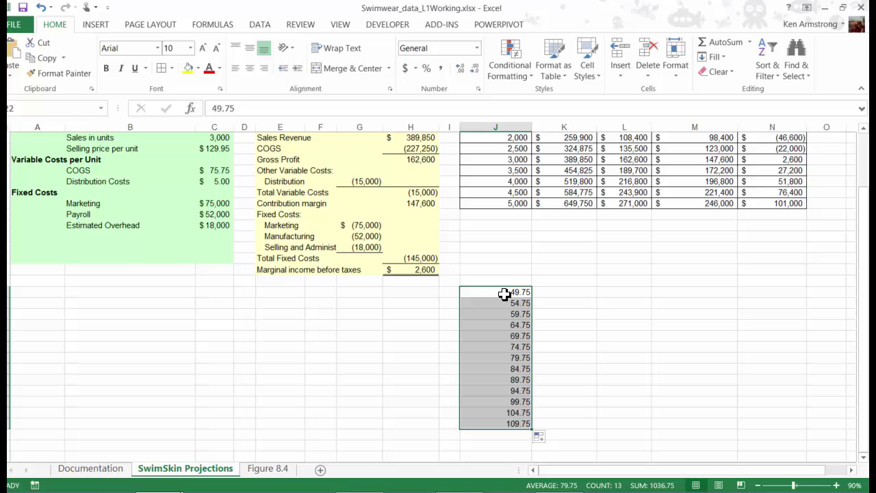
{"action": "left_click_drag", "start_coordinate": [555, 283], "coordinate": [765, 284]}
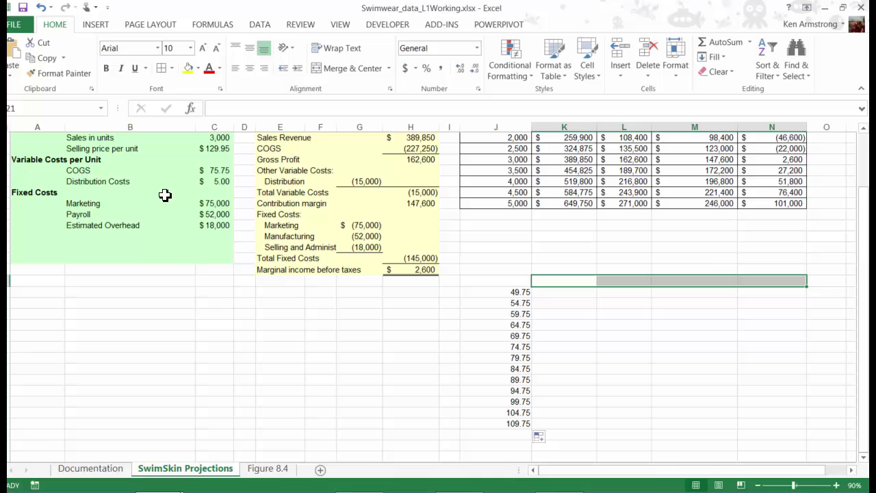
Step: Enter 99.95 and 109.95 in K21:L21 and fill right to 149.95 in P21
{"action": "left_click", "coordinate": [212, 147]}
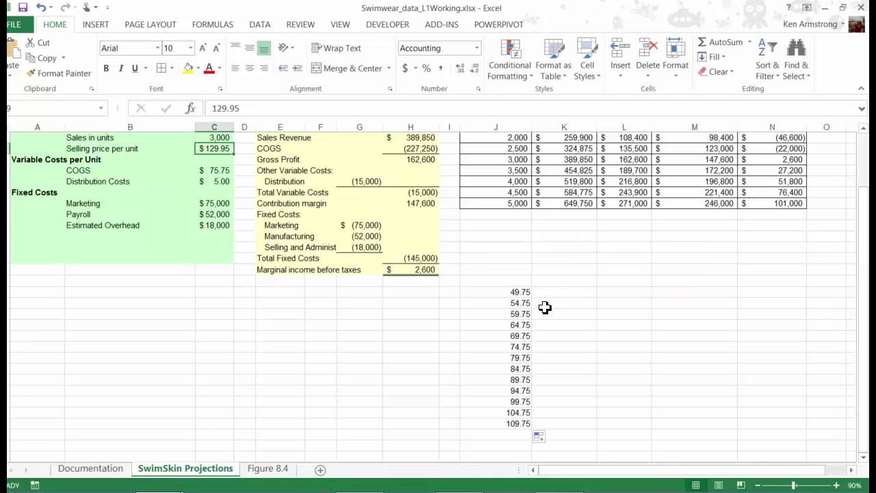
{"action": "left_click", "coordinate": [564, 281]}
{"action": "type", "text": "99.95"}
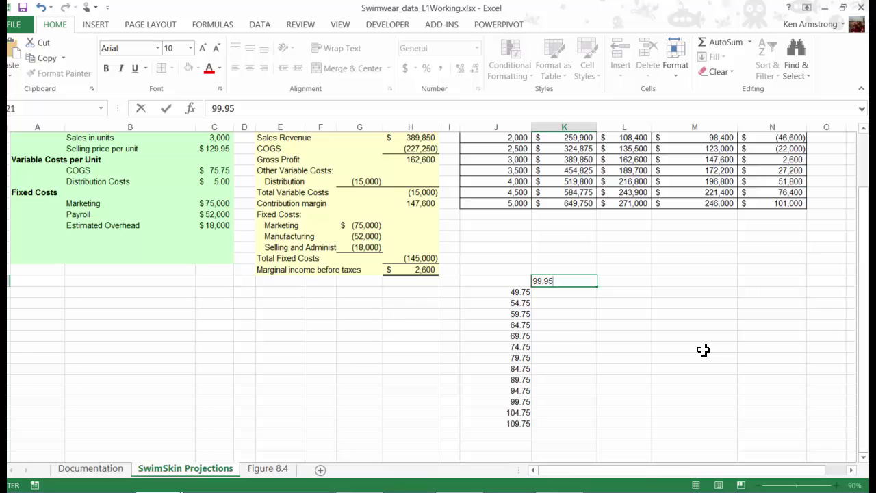
{"action": "key", "text": "Tab"}
{"action": "type", "text": "109"}
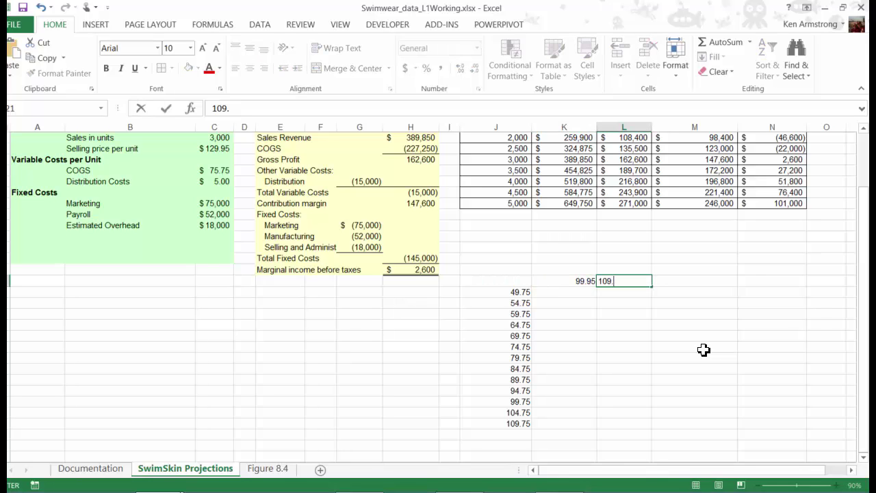
{"action": "key", "text": "shift+Tab"}
{"action": "key", "text": "shift+Right"}
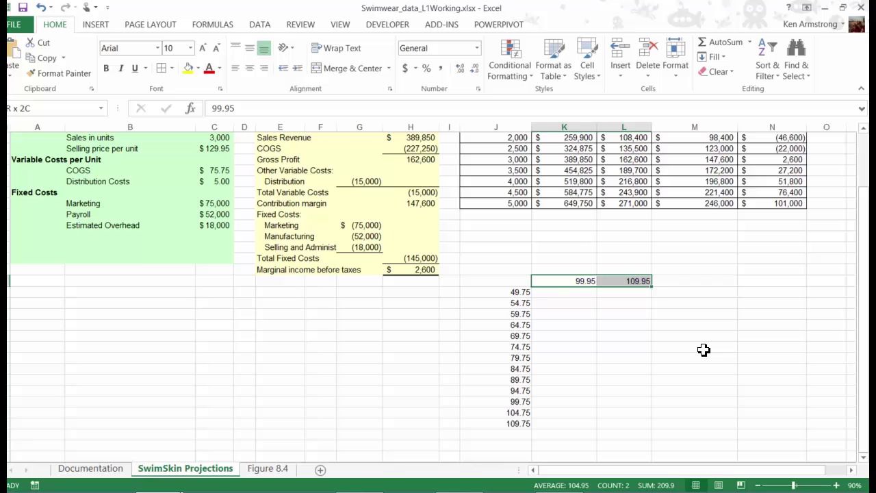
{"action": "mouse_move", "coordinate": [652, 285]}
{"action": "left_mouse_down"}
{"action": "mouse_move", "coordinate": [848, 291]}
{"action": "mouse_move", "coordinate": [588, 282]}
{"action": "left_mouse_up"}
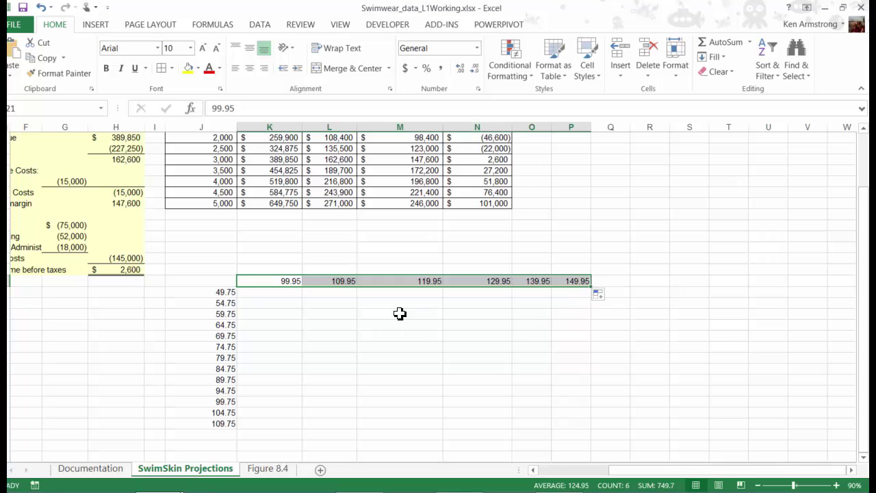
Step: Check the COGS column and price row, then return to the top of the sheet
{"action": "left_click_drag", "start_coordinate": [218, 292], "coordinate": [221, 420]}
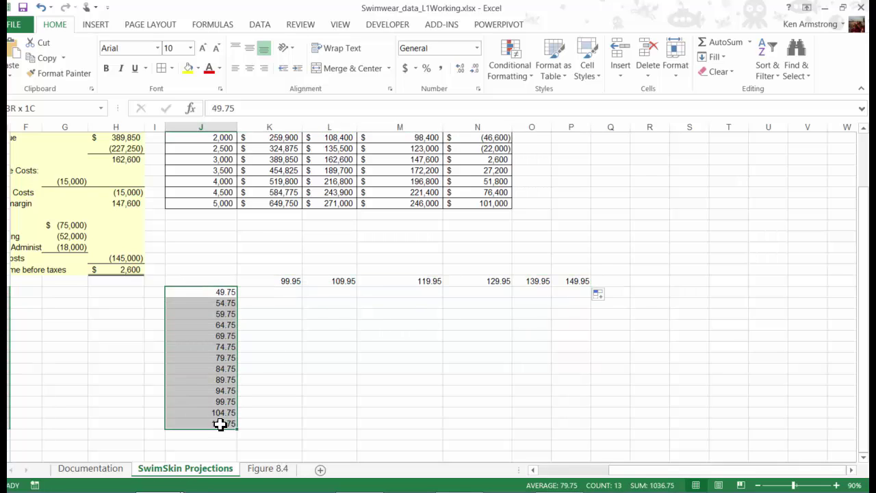
{"action": "left_click_drag", "start_coordinate": [280, 281], "coordinate": [575, 280]}
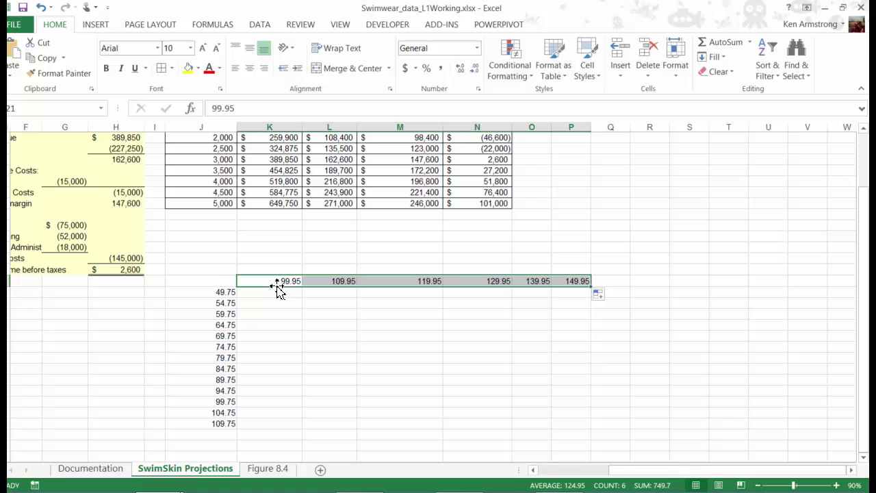
{"action": "key", "text": "Left"}
{"action": "key", "text": "Left"}
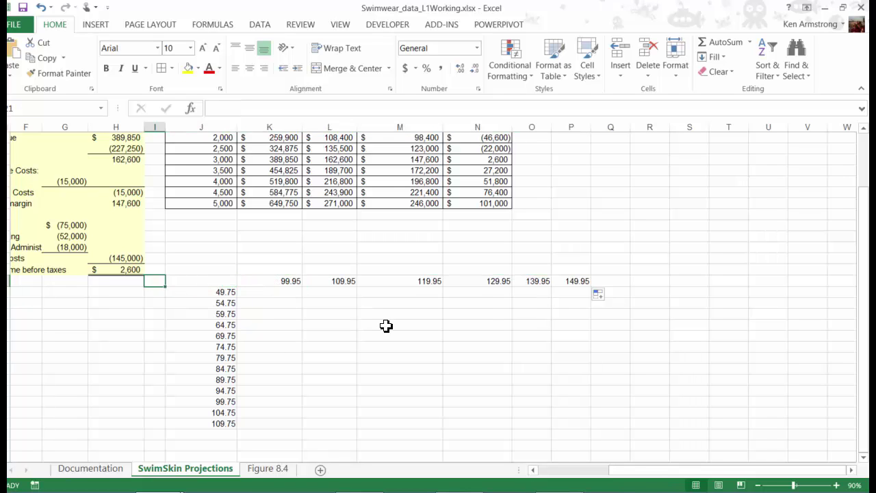
{"action": "key", "text": "Left"}
{"action": "key", "text": "Left"}
{"action": "key", "text": "Left"}
{"action": "key", "text": "Up"}
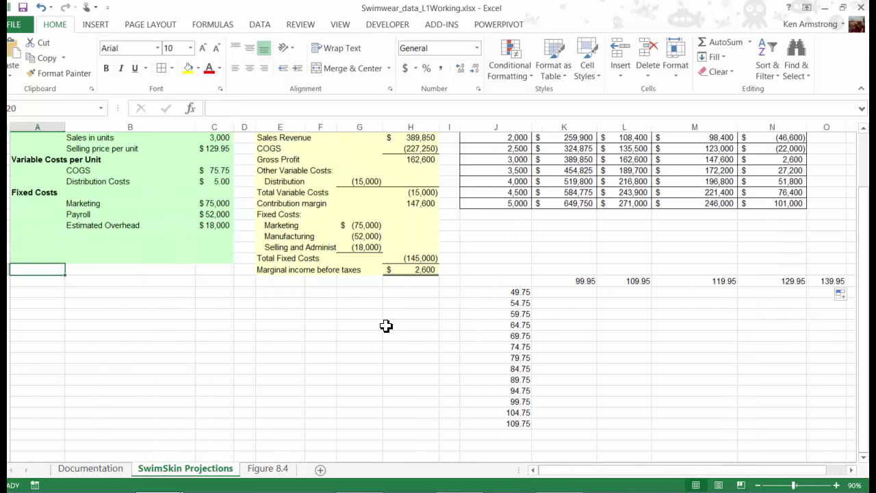
{"action": "key", "text": "Up"}
{"action": "key", "text": "Up"}
{"action": "key", "text": "Up"}
{"action": "key", "text": "Up"}
{"action": "key", "text": "Up"}
{"action": "key", "text": "Up"}
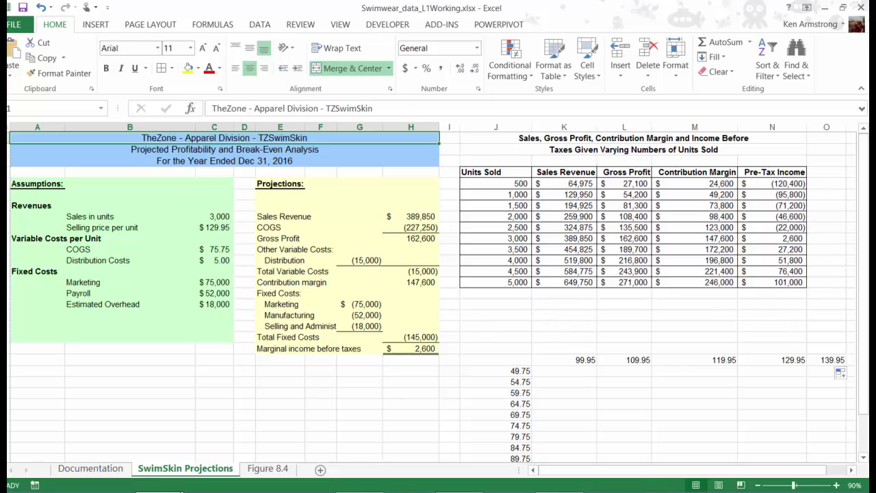
{"action": "left_click_drag", "start_coordinate": [582, 183], "coordinate": [578, 282]}
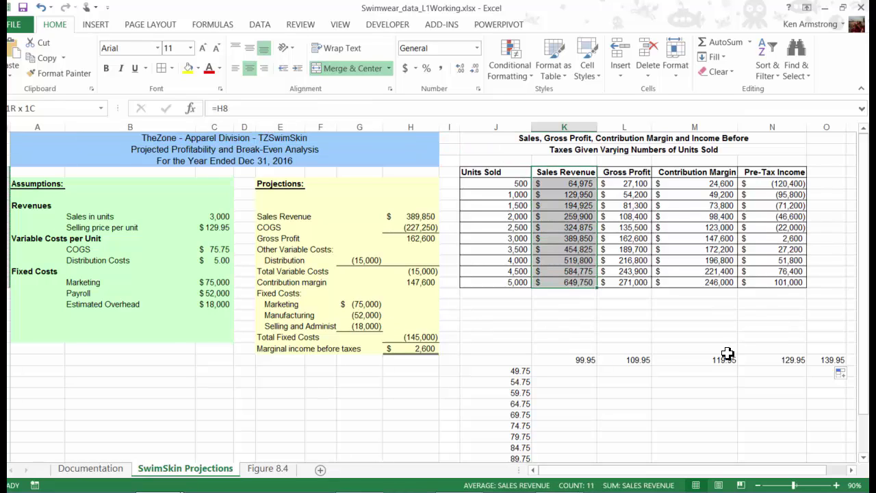
{"action": "left_click_drag", "start_coordinate": [640, 172], "coordinate": [635, 282]}
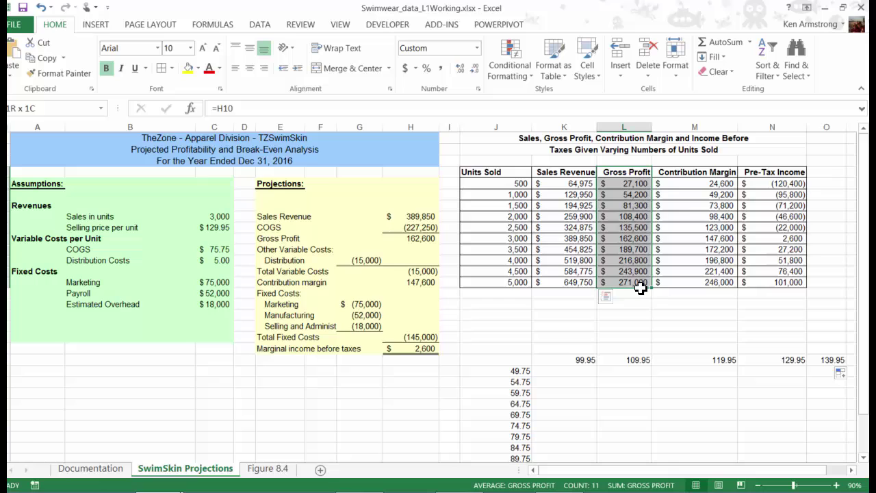
{"action": "mouse_move", "coordinate": [707, 172]}
{"action": "left_mouse_down"}
{"action": "mouse_move", "coordinate": [706, 238]}
{"action": "mouse_move", "coordinate": [716, 281]}
{"action": "left_mouse_up"}
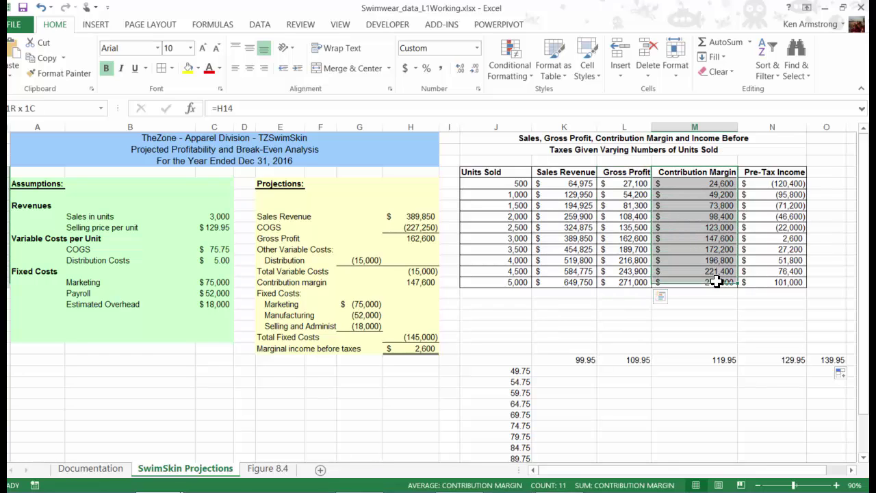
{"action": "left_click", "coordinate": [583, 360]}
{"action": "scroll", "coordinate": [626, 359], "scroll_direction": "down", "scroll_amount": 2}
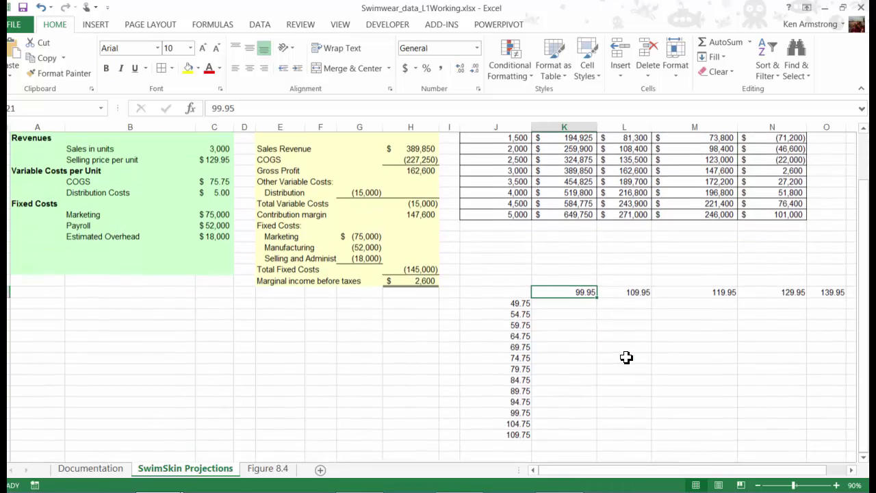
{"action": "left_click_drag", "start_coordinate": [509, 338], "coordinate": [824, 335]}
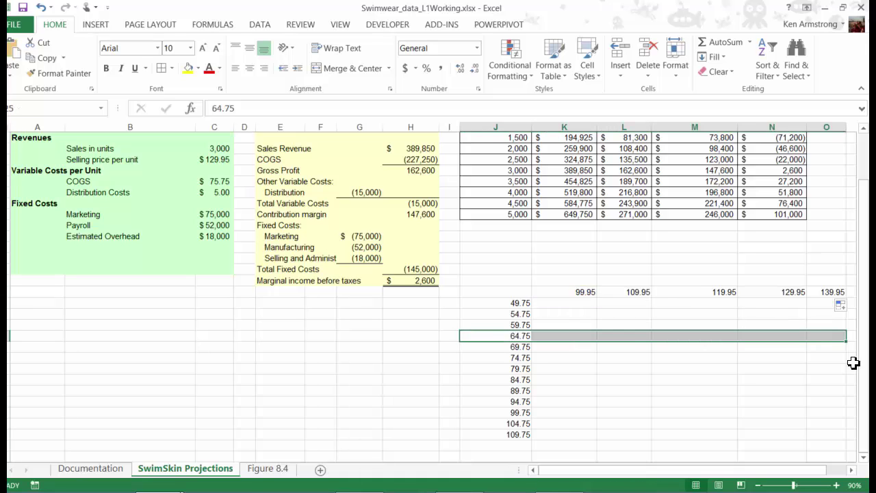
{"action": "left_click_drag", "start_coordinate": [695, 292], "coordinate": [685, 435]}
{"action": "left_click", "coordinate": [682, 350]}
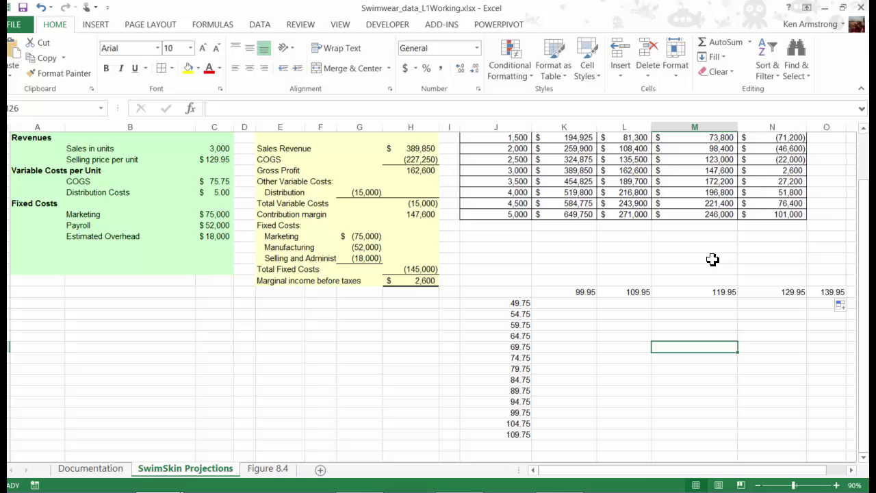
Step: Link the corner cell J21 to marginal income before taxes (=H20), showing 2,600
{"action": "left_click", "coordinate": [404, 281]}
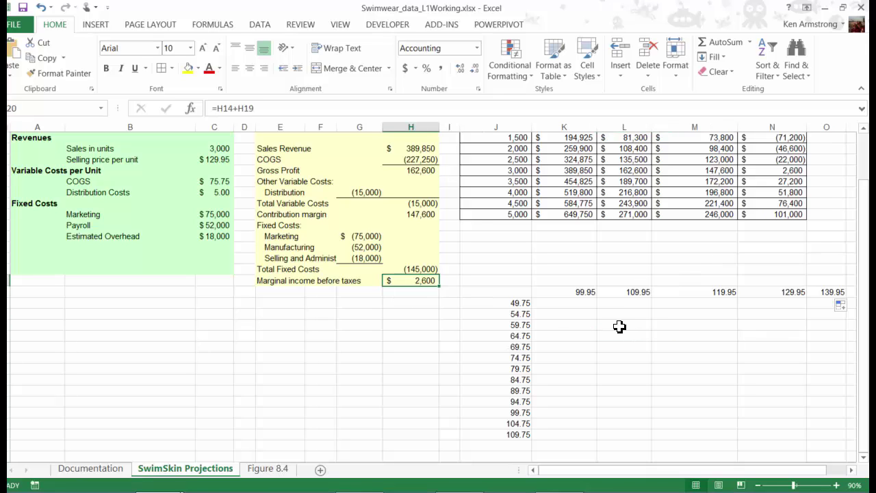
{"action": "left_click", "coordinate": [507, 291]}
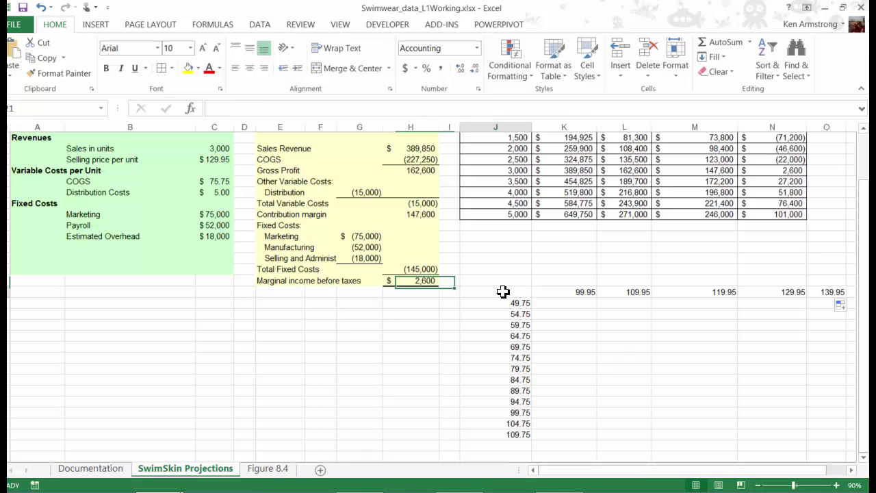
{"action": "type", "text": "="}
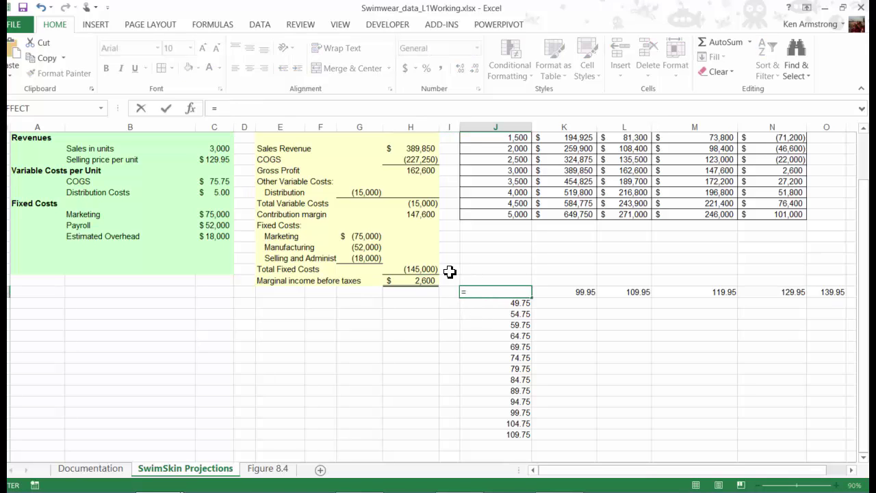
{"action": "left_click", "coordinate": [418, 281]}
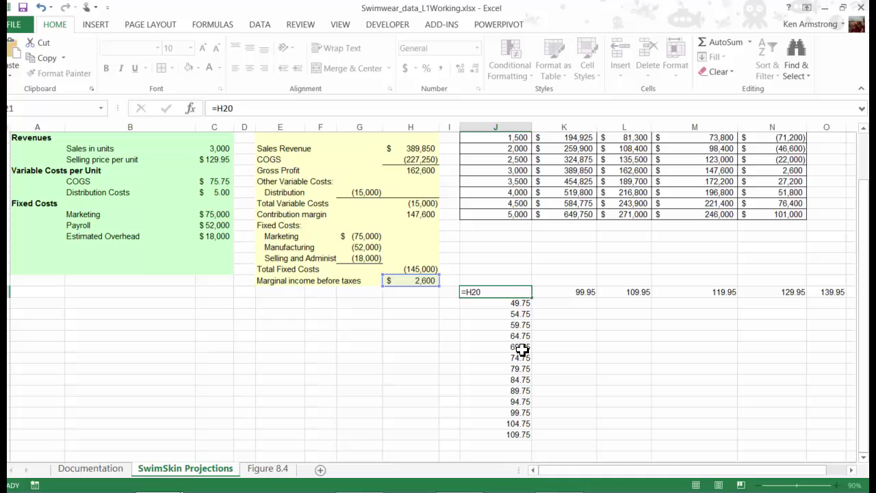
{"action": "key", "text": "Return"}
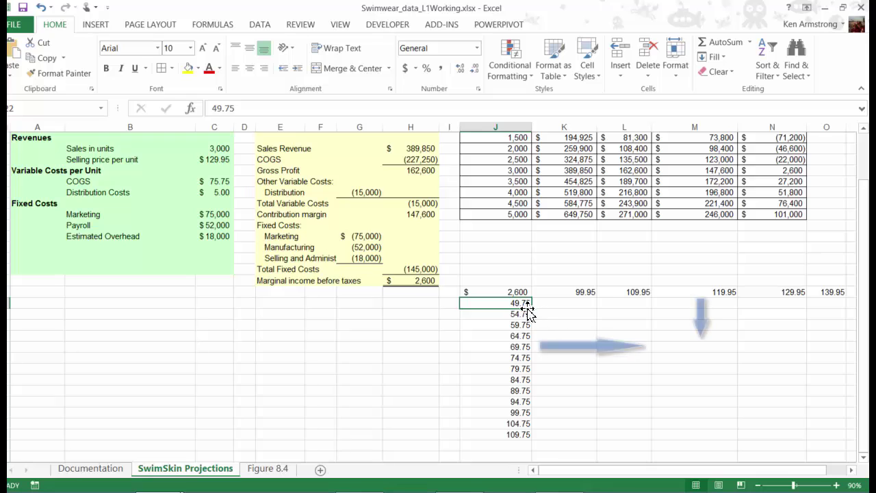
Step: Select the data table range J21:P34, including the 149.95 price column
{"action": "left_click_drag", "start_coordinate": [497, 291], "coordinate": [831, 434]}
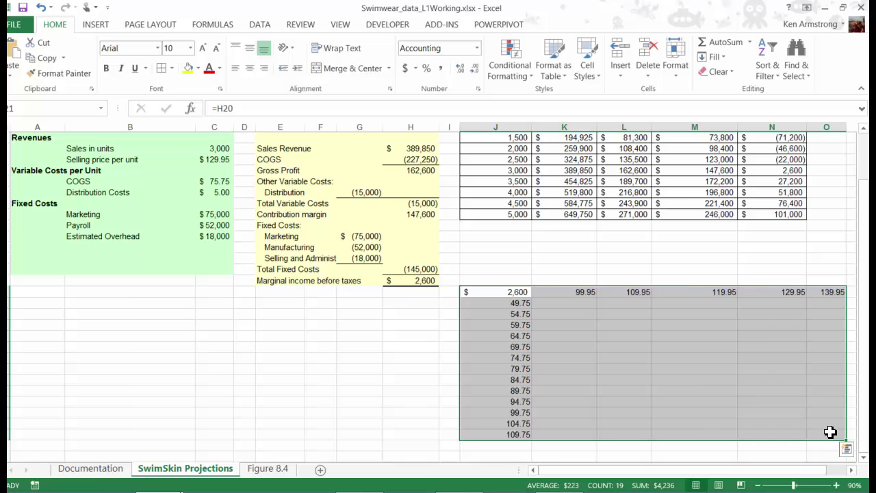
{"action": "key", "text": "shift+Right"}
{"action": "left_click_drag", "start_coordinate": [830, 432], "coordinate": [831, 432]}
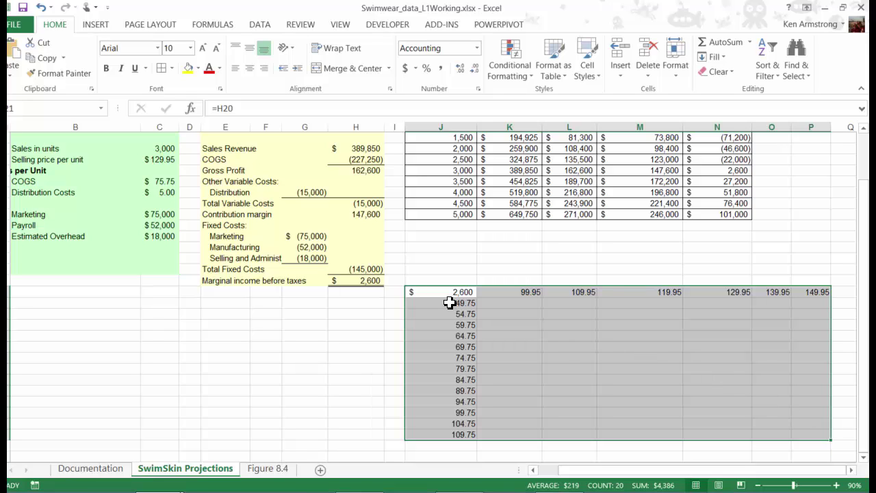
{"action": "left_click_drag", "start_coordinate": [450, 293], "coordinate": [778, 432]}
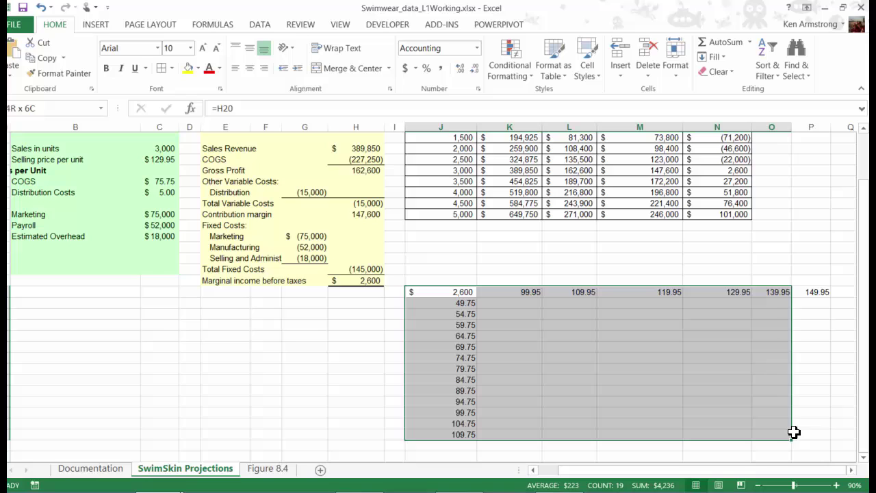
{"action": "left_click_drag", "start_coordinate": [794, 432], "coordinate": [813, 434]}
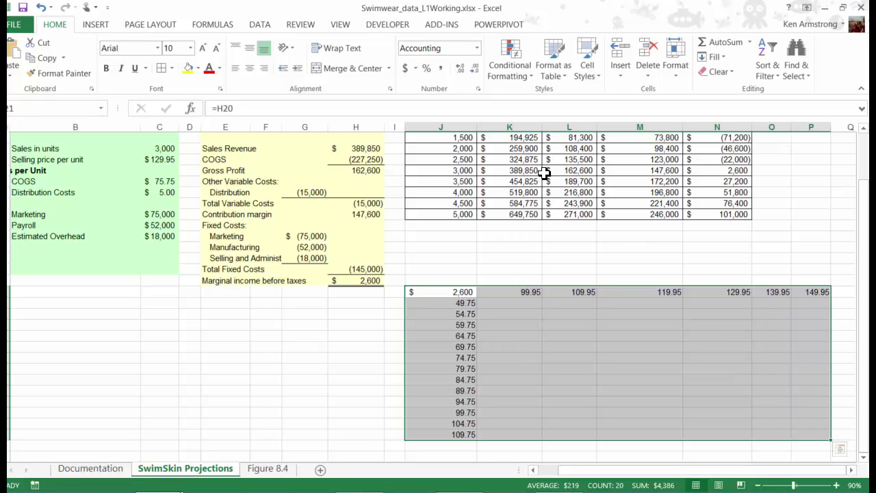
{"action": "left_click", "coordinate": [259, 25]}
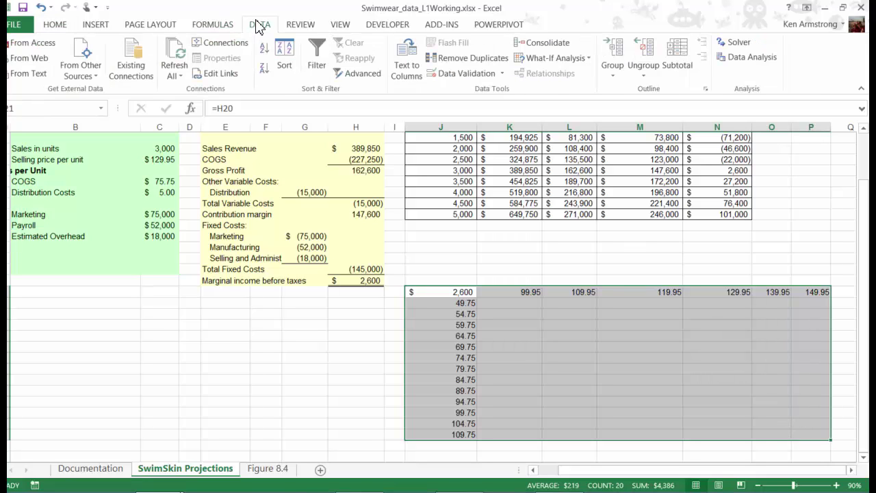
Step: Create a Data Table with row input $C$9 (selling price) and column input $C$11 (COGS)
{"action": "left_click", "coordinate": [552, 58]}
{"action": "left_click", "coordinate": [548, 109]}
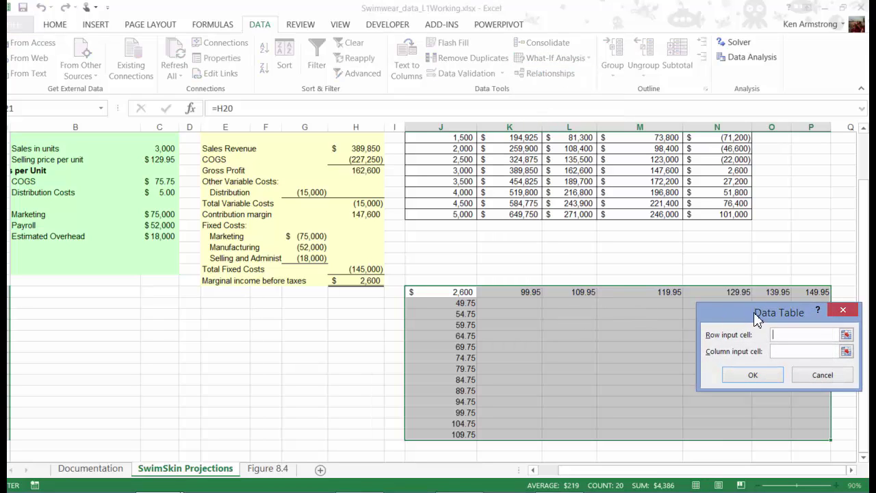
{"action": "left_click_drag", "start_coordinate": [737, 312], "coordinate": [591, 186]}
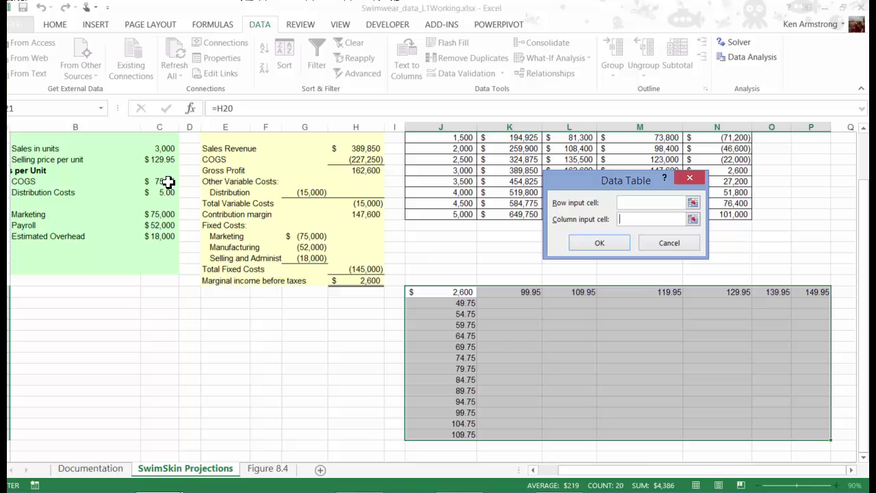
{"action": "left_click", "coordinate": [168, 181]}
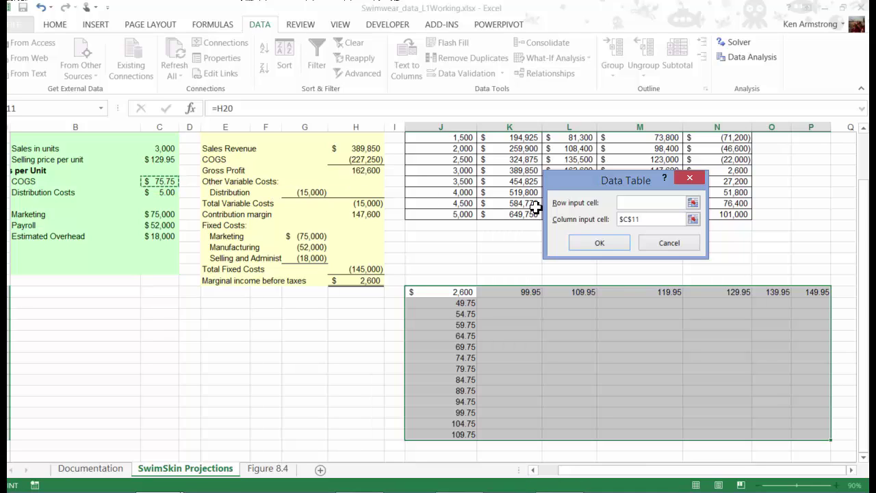
{"action": "left_click", "coordinate": [623, 218]}
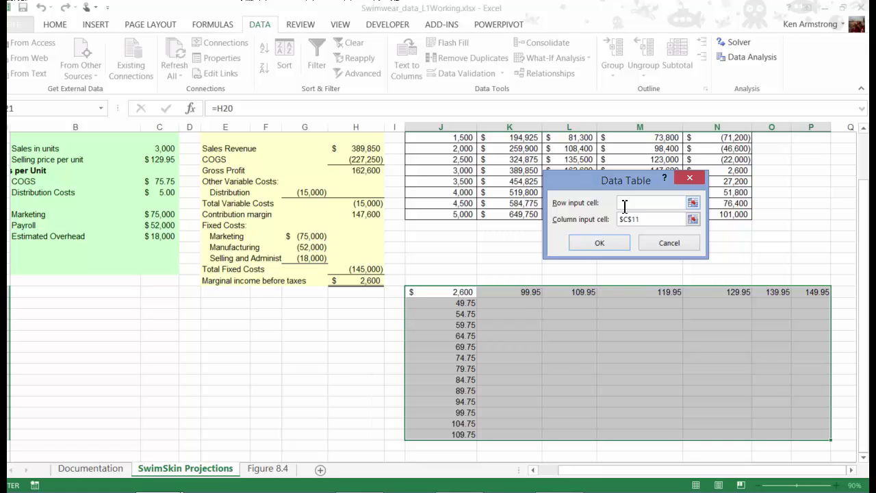
{"action": "left_click", "coordinate": [157, 159]}
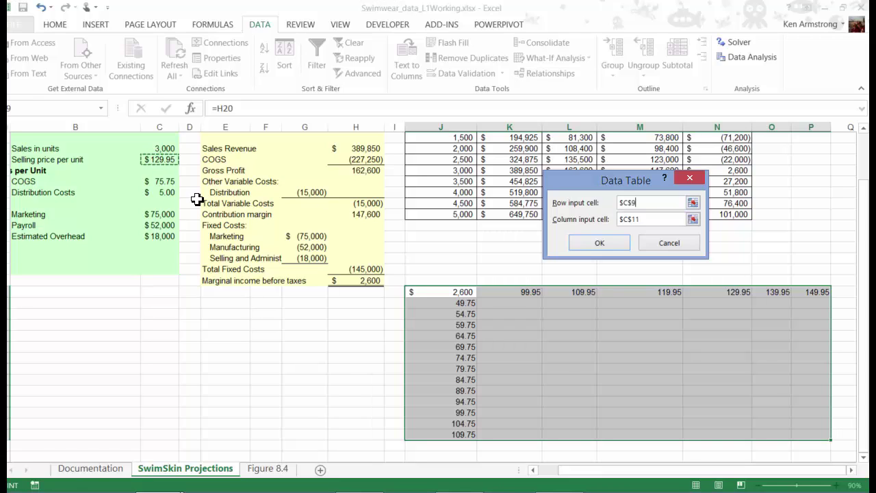
{"action": "left_click", "coordinate": [598, 243]}
{"action": "key", "text": "Return"}
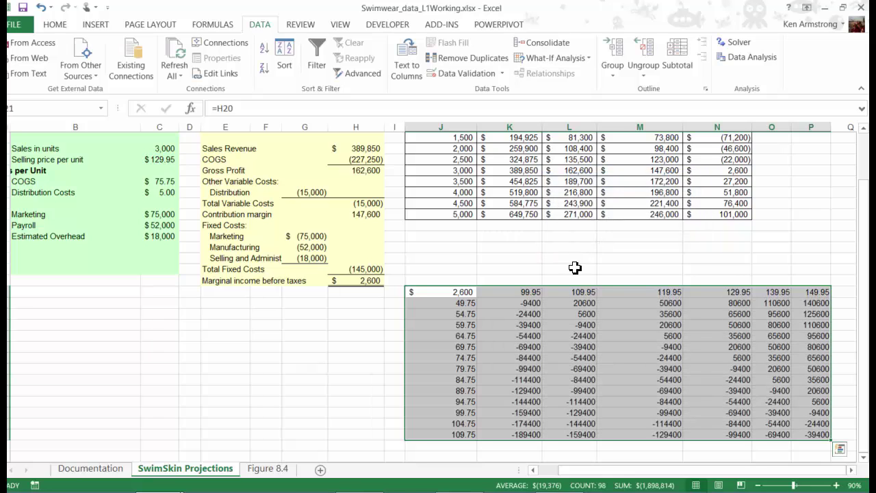
Step: Add a 'Selling Prices' title centred across the price columns above the table
{"action": "left_click", "coordinate": [442, 280]}
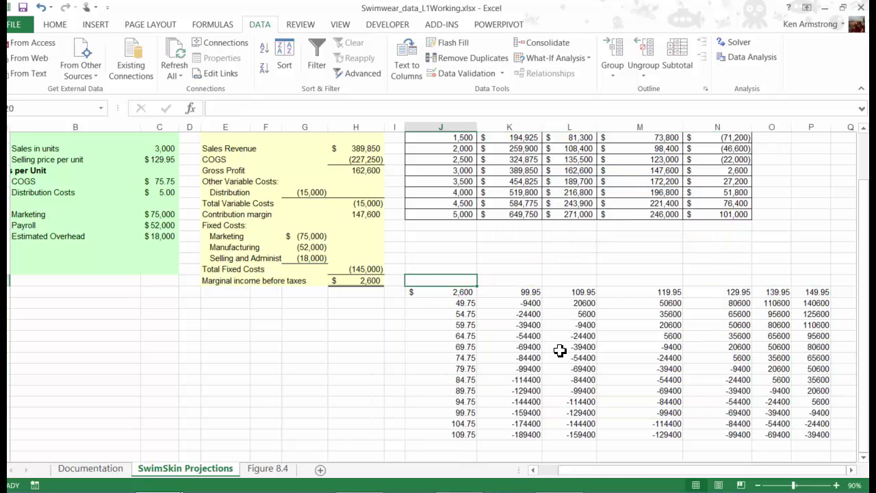
{"action": "type", "text": "Selling"}
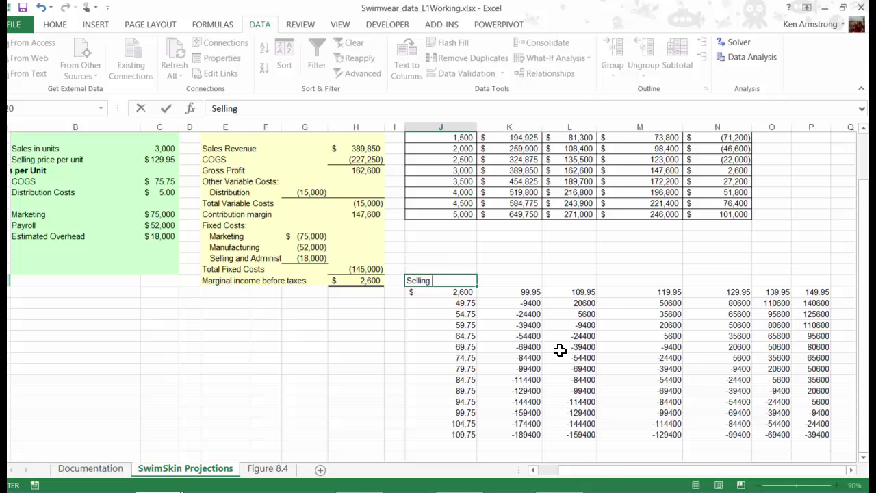
{"action": "type", "text": "s"}
{"action": "key", "text": "Return"}
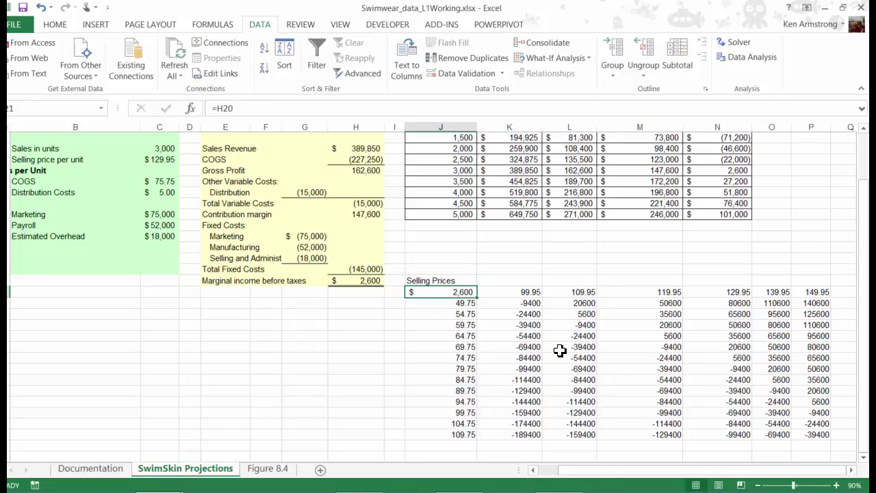
{"action": "key", "text": "Up"}
{"action": "key", "text": "shift+Right"}
{"action": "key", "text": "shift+Right"}
{"action": "key", "text": "shift+Right"}
{"action": "key", "text": "shift+Right"}
{"action": "key", "text": "shift+Right"}
{"action": "key", "text": "shift+Right"}
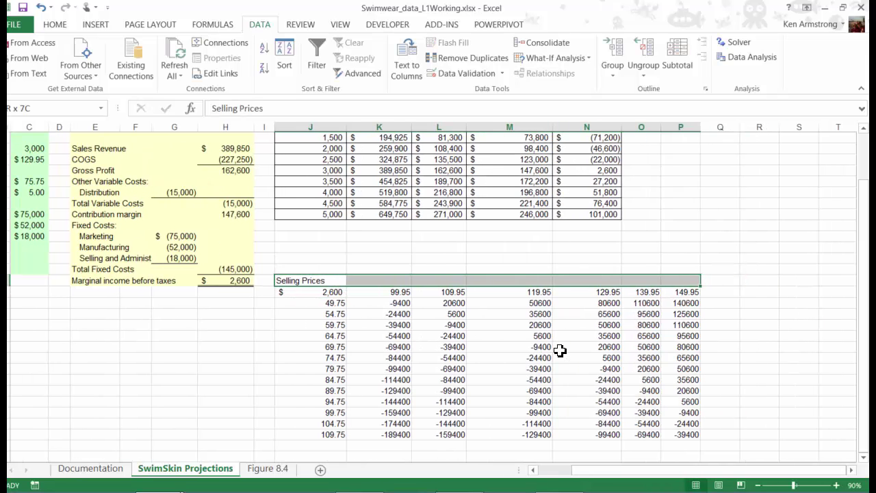
{"action": "left_click", "coordinate": [60, 23]}
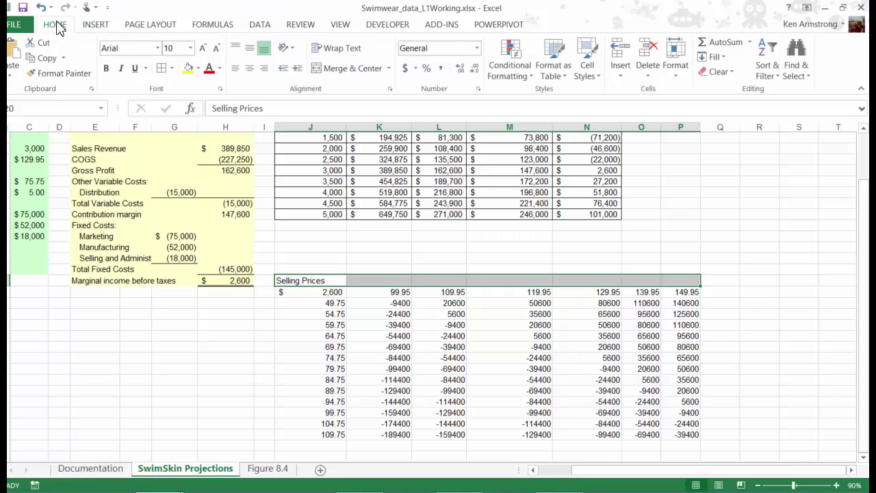
{"action": "left_click", "coordinate": [349, 68]}
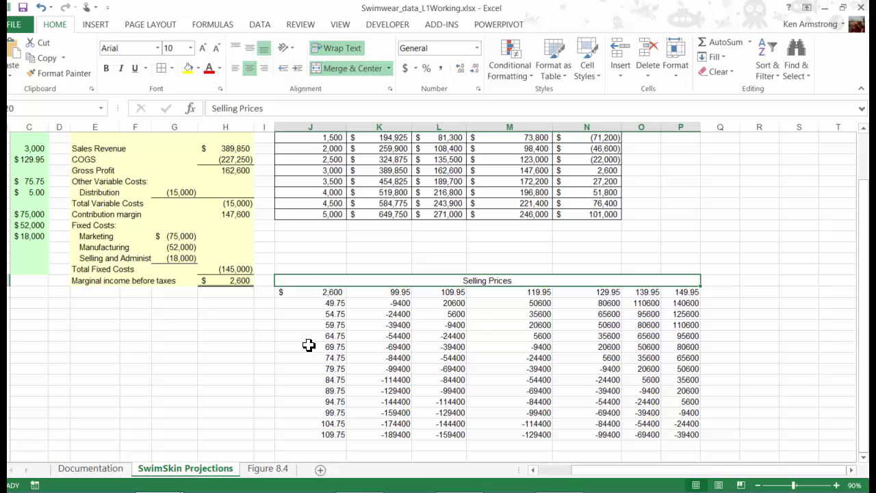
Step: Give the table all borders and make the price row and COGS column bold Accounting
{"action": "left_click", "coordinate": [316, 291]}
{"action": "mouse_move", "coordinate": [316, 291]}
{"action": "left_mouse_down"}
{"action": "mouse_move", "coordinate": [652, 440]}
{"action": "mouse_move", "coordinate": [692, 434]}
{"action": "left_mouse_up"}
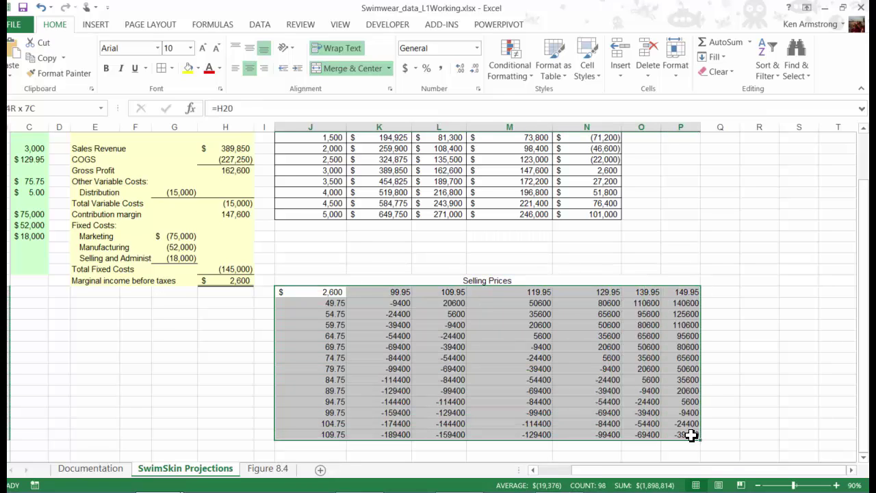
{"action": "left_click", "coordinate": [162, 69]}
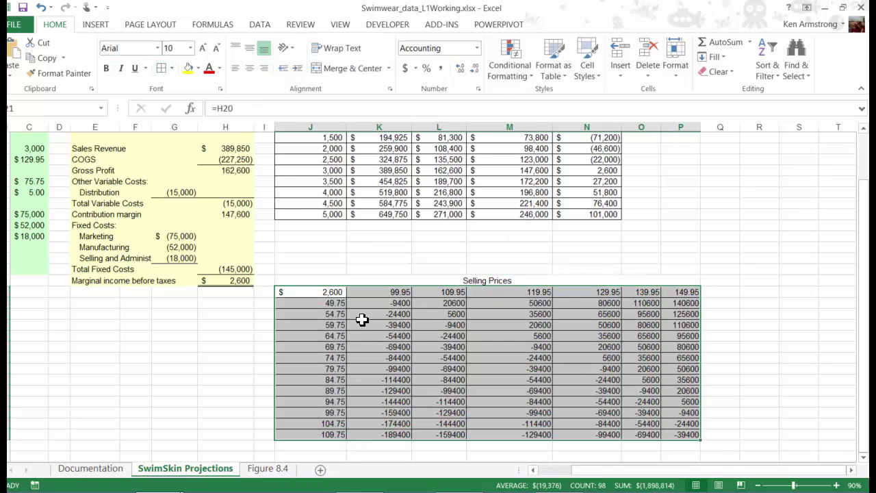
{"action": "mouse_move", "coordinate": [328, 292]}
{"action": "left_mouse_down"}
{"action": "mouse_move", "coordinate": [446, 300]}
{"action": "mouse_move", "coordinate": [681, 292]}
{"action": "left_mouse_up"}
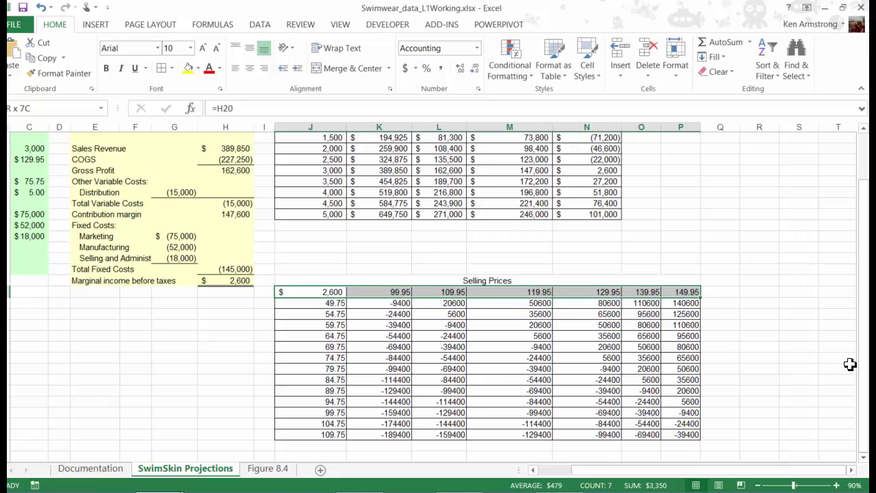
{"action": "left_click_drag", "start_coordinate": [324, 303], "coordinate": [327, 434]}
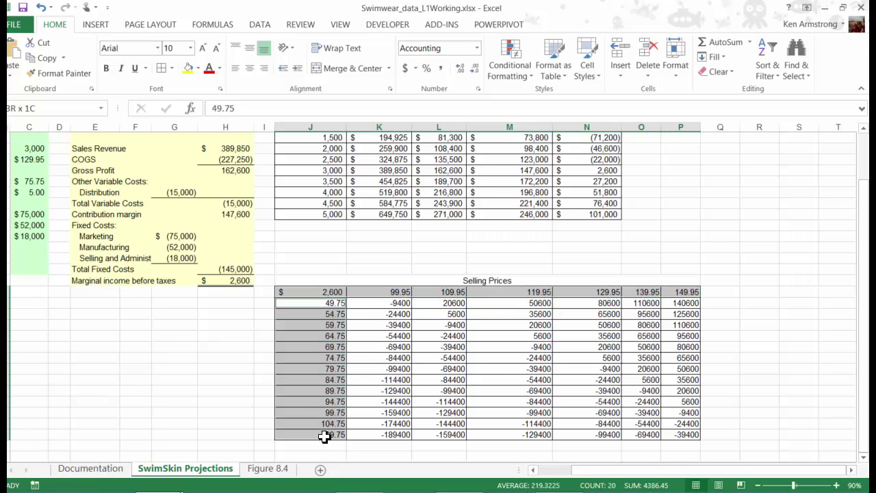
{"action": "left_click", "coordinate": [106, 68]}
{"action": "left_click", "coordinate": [406, 67]}
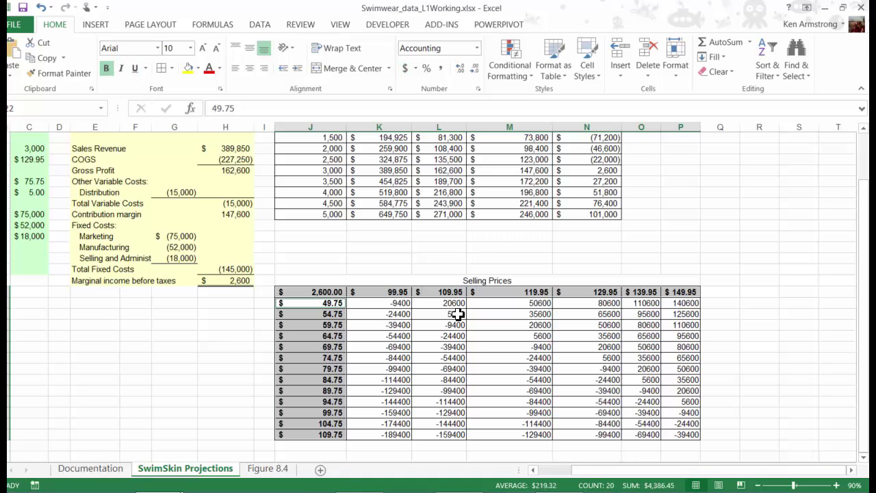
{"action": "left_click", "coordinate": [427, 273]}
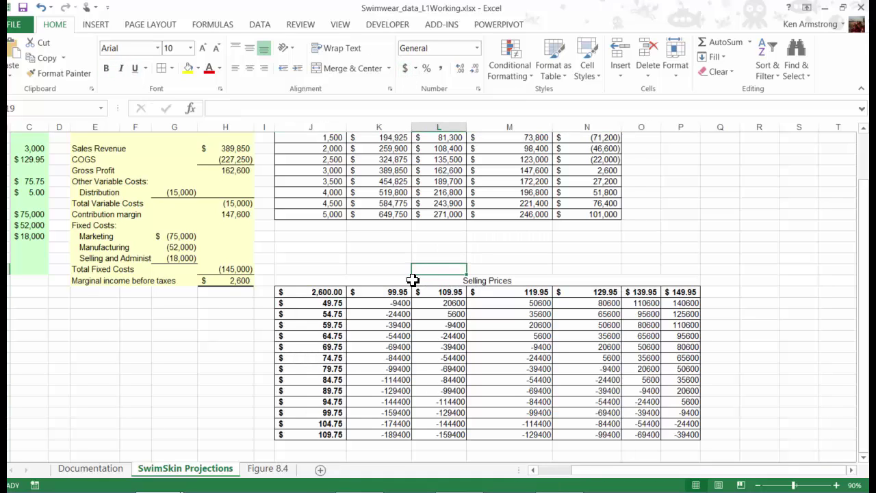
{"action": "left_click", "coordinate": [432, 248]}
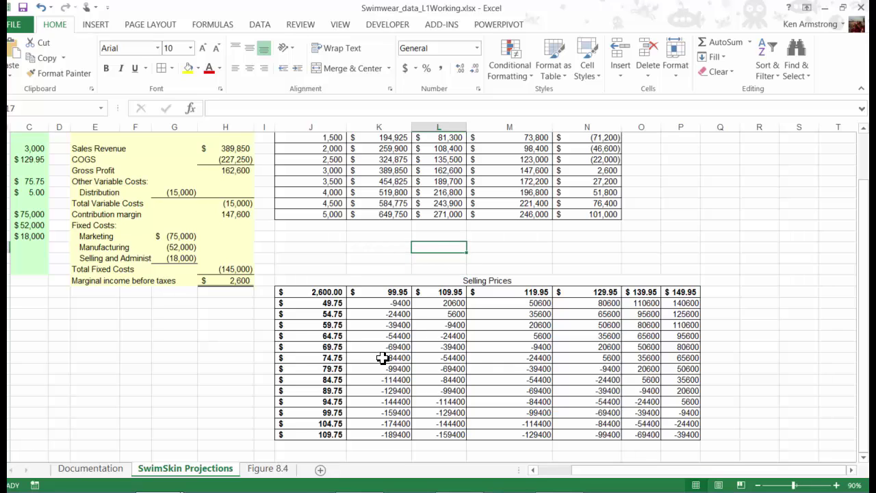
Step: Format income values K27:P39 as numbers with commas, two decimals and red parenthesised negatives
{"action": "left_click_drag", "start_coordinate": [391, 305], "coordinate": [685, 434]}
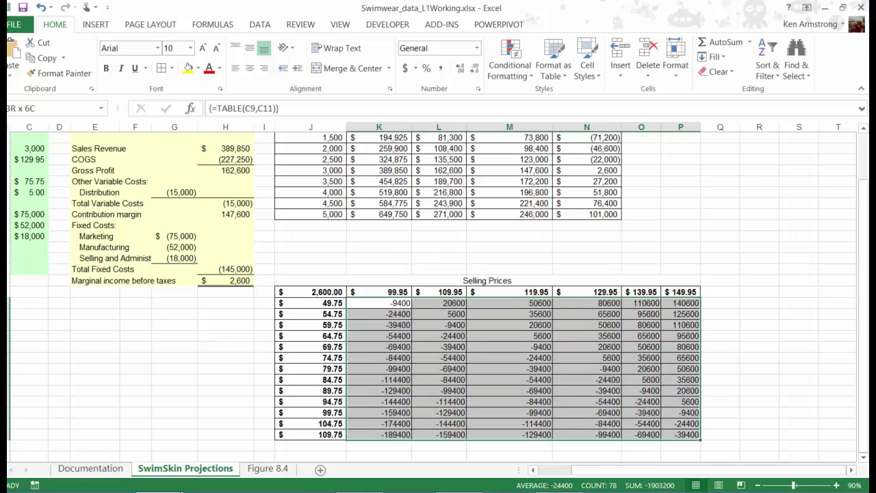
{"action": "right_click", "coordinate": [645, 351]}
{"action": "left_click", "coordinate": [689, 288]}
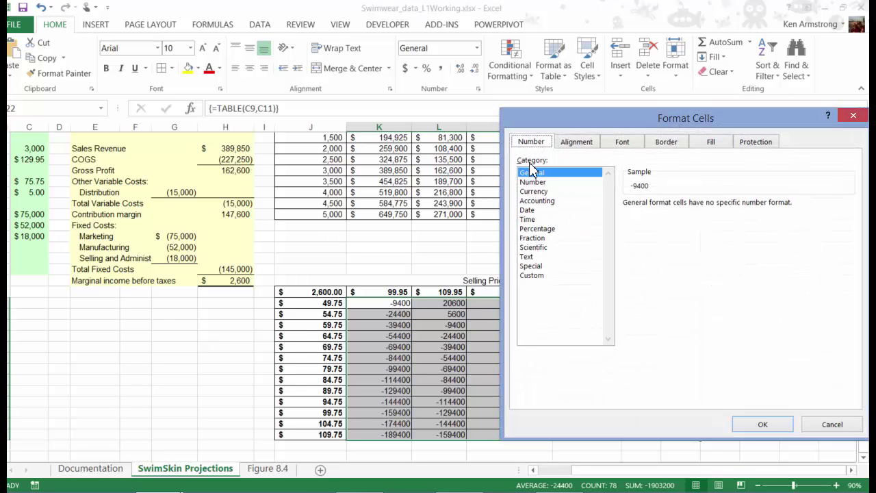
{"action": "left_click", "coordinate": [534, 182]}
{"action": "left_click", "coordinate": [643, 276]}
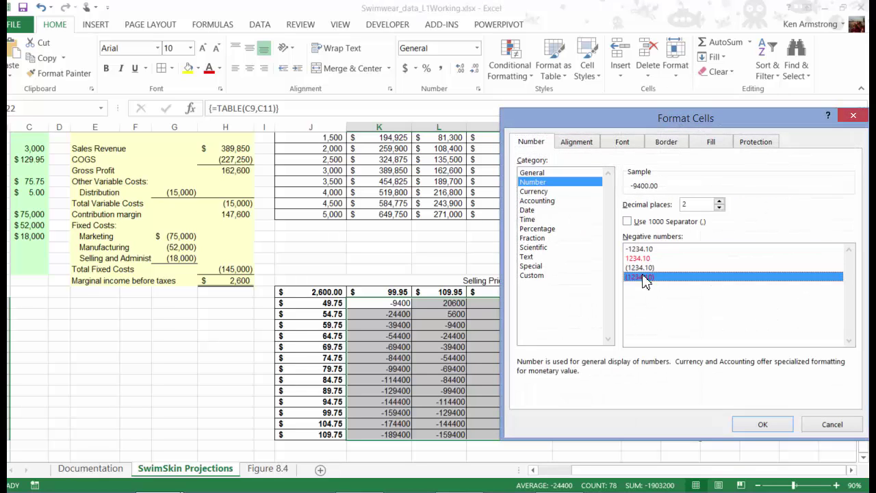
{"action": "left_click", "coordinate": [627, 221]}
{"action": "left_click", "coordinate": [763, 424]}
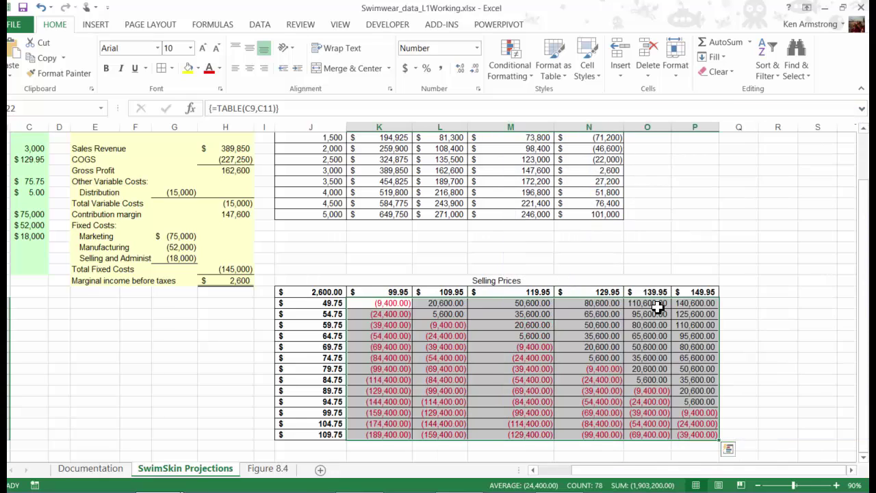
{"action": "left_click", "coordinate": [430, 238]}
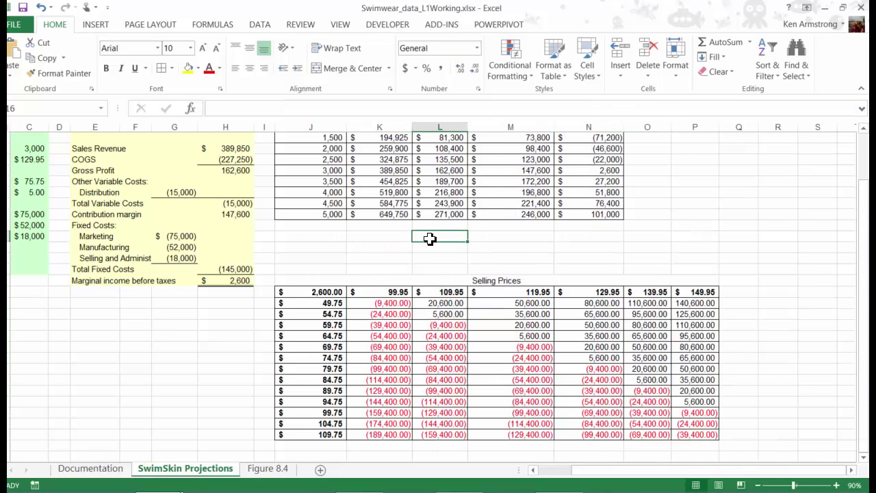
Step: Type the titles 'income before taxes given' and 'varying sales prices and COGS' in L16:L17
{"action": "type", "text": "income before ta"}
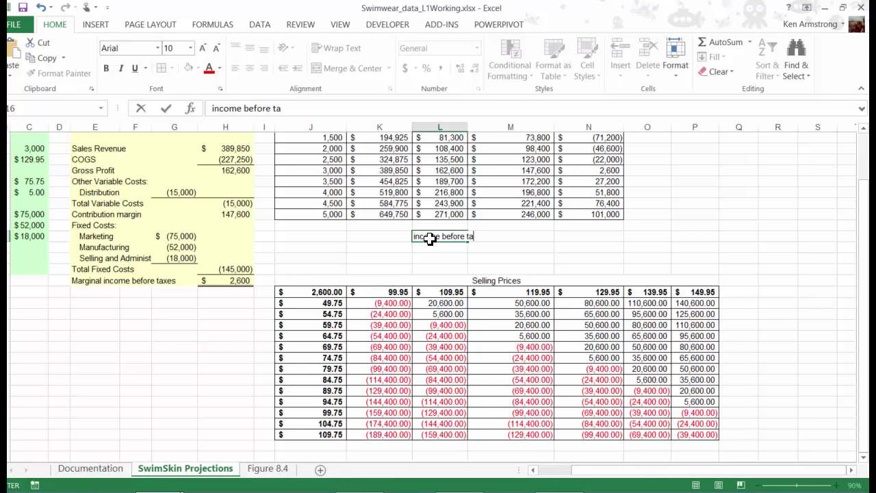
{"action": "type", "text": "xes given"}
{"action": "key", "text": "Return"}
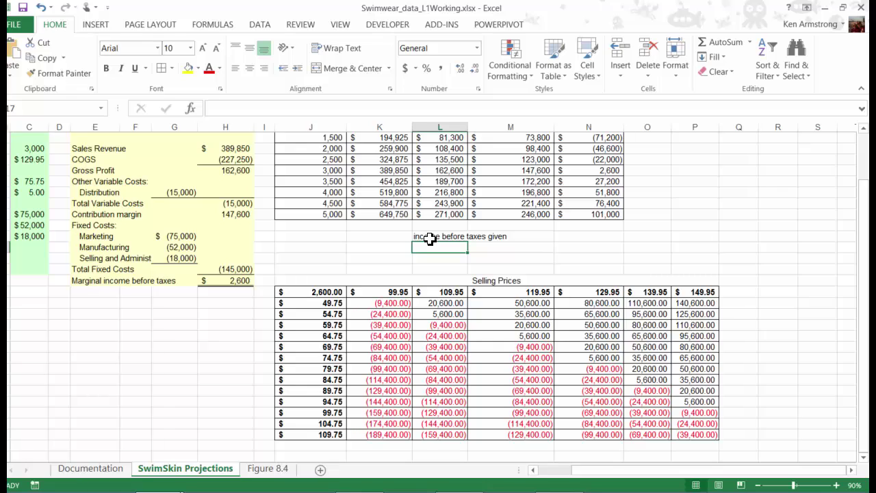
{"action": "type", "text": "varying sales p"}
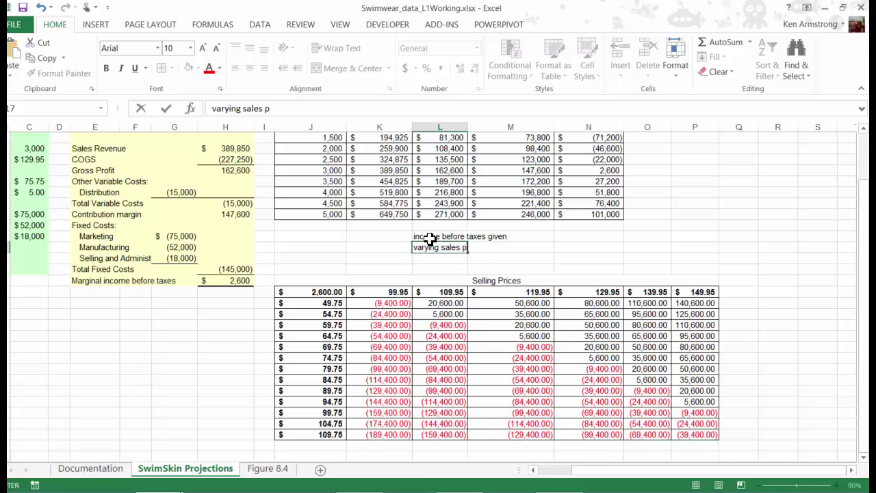
{"action": "type", "text": "rices and COGS"}
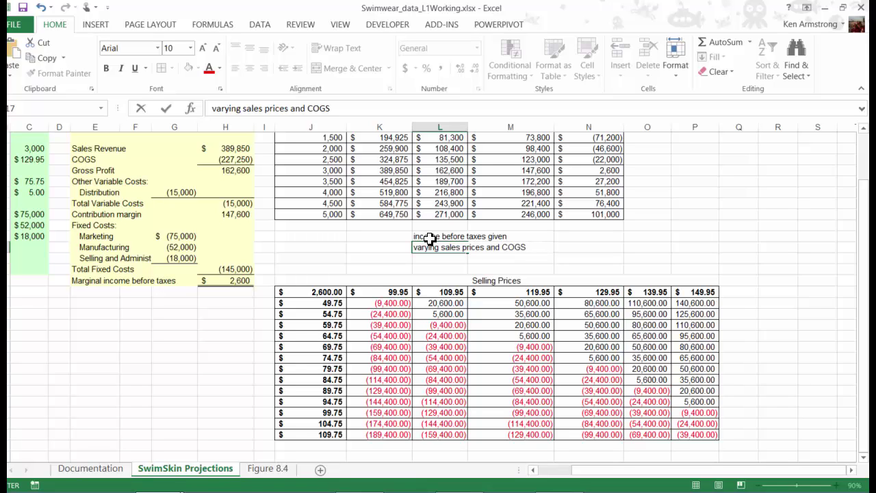
{"action": "key", "text": "Return"}
{"action": "key", "text": "Up"}
{"action": "key", "text": "Up"}
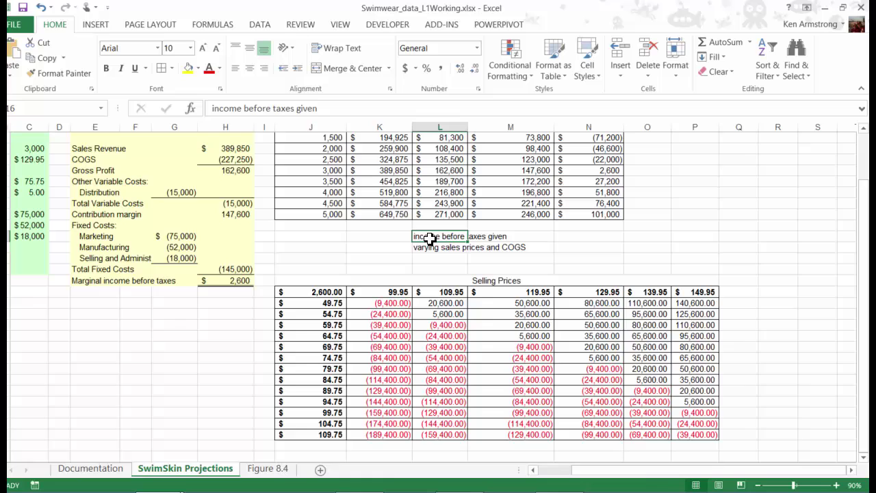
Step: Move both titles into column K, then bold and merge-centre the first across K16:P16
{"action": "left_click_drag", "start_coordinate": [430, 238], "coordinate": [430, 248]}
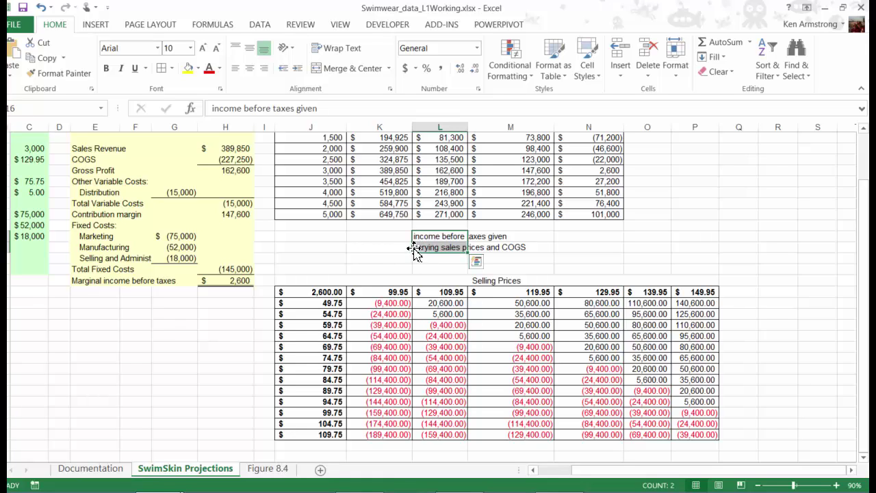
{"action": "mouse_move", "coordinate": [415, 249]}
{"action": "left_mouse_down"}
{"action": "mouse_move", "coordinate": [399, 246]}
{"action": "mouse_move", "coordinate": [699, 237]}
{"action": "left_mouse_up"}
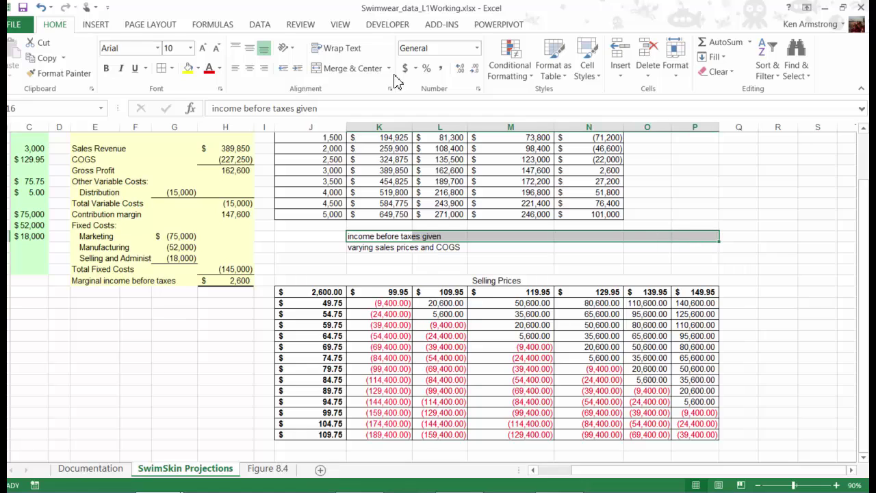
{"action": "left_click", "coordinate": [106, 68]}
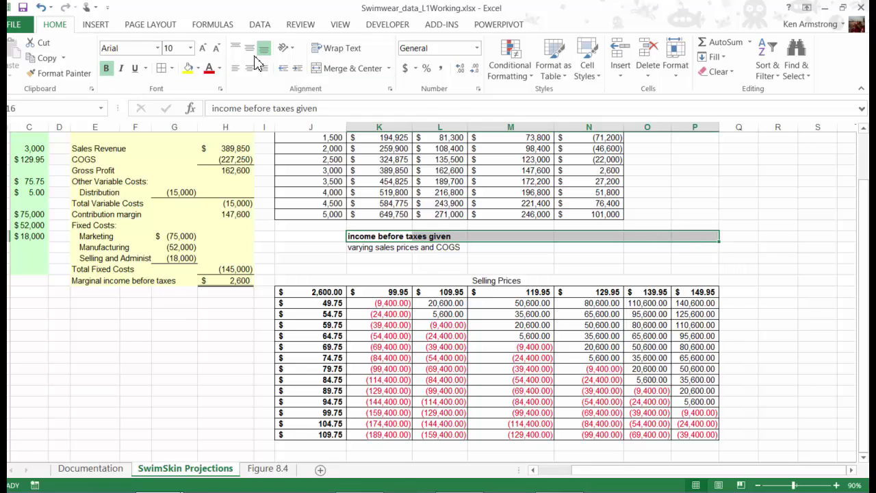
{"action": "left_click", "coordinate": [334, 51]}
{"action": "left_click", "coordinate": [336, 48]}
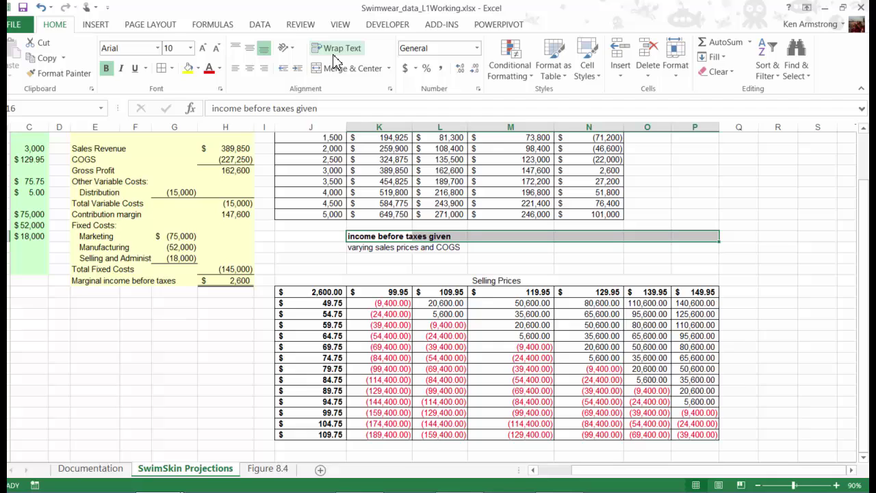
{"action": "left_click", "coordinate": [349, 69]}
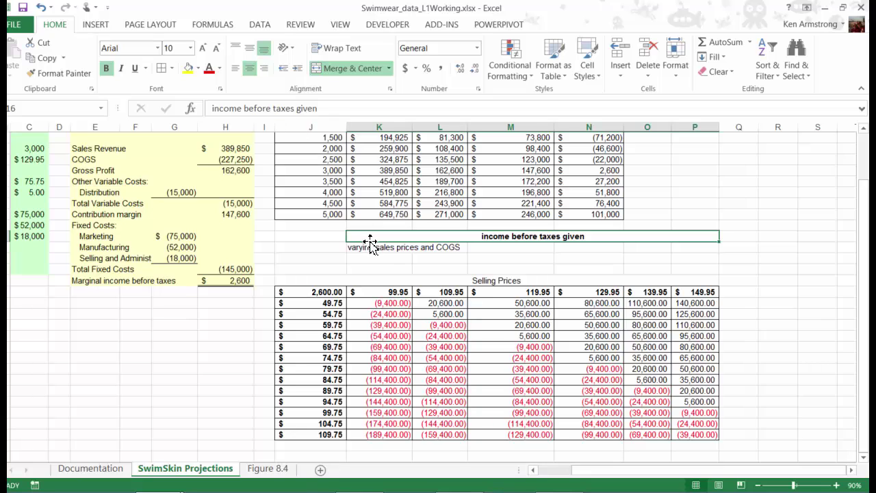
Step: Enter the custom format code "COGS/Unit";"COGS/Unit";"COGS/Unit"; for the corner cell
{"action": "left_click", "coordinate": [312, 292]}
{"action": "right_click", "coordinate": [319, 295]}
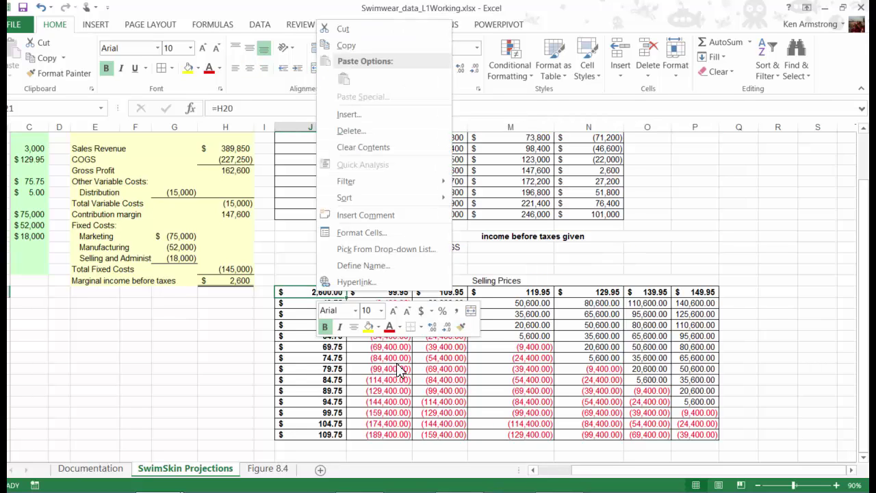
{"action": "left_click", "coordinate": [363, 232]}
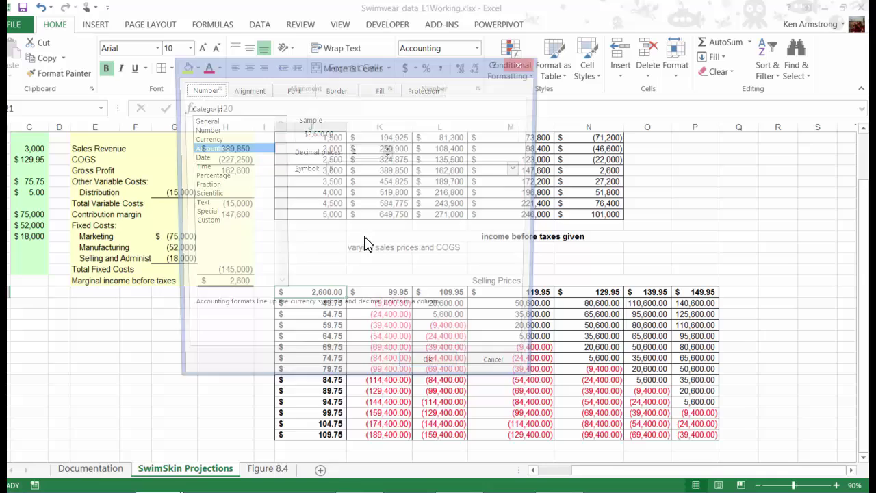
{"action": "left_click", "coordinate": [214, 223]}
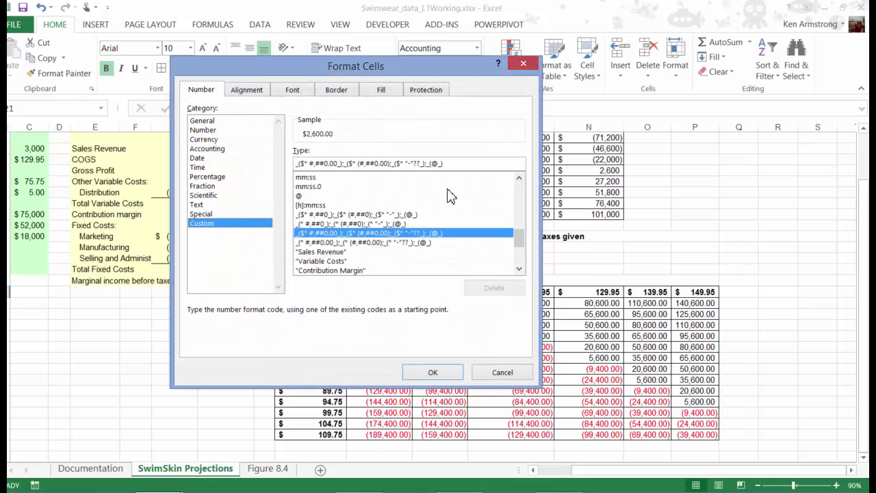
{"action": "left_click_drag", "start_coordinate": [449, 164], "coordinate": [290, 168]}
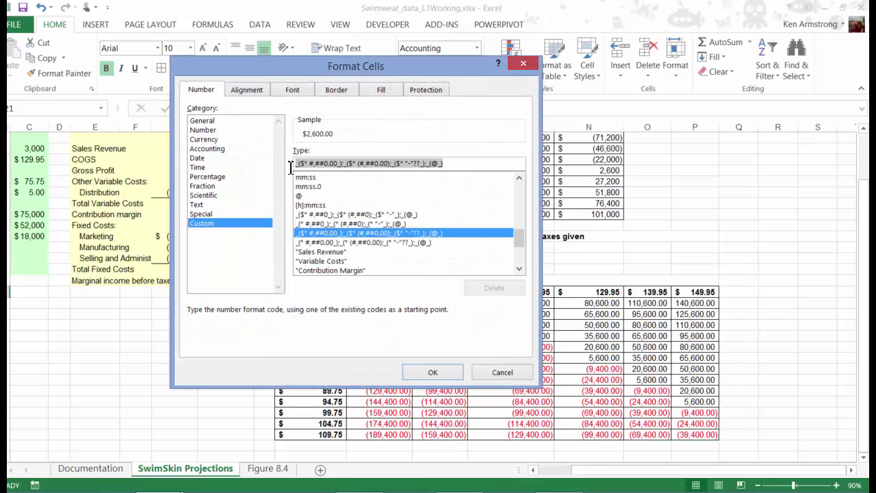
{"action": "type", "text": "\"COGS/Un"}
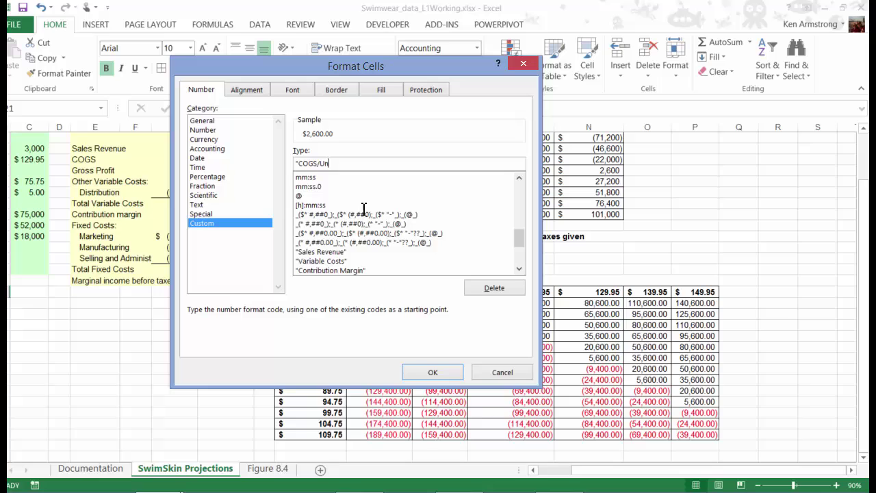
{"action": "type", "text": "\""}
{"action": "type", "text": ";"}
{"action": "key", "text": "shift+Home"}
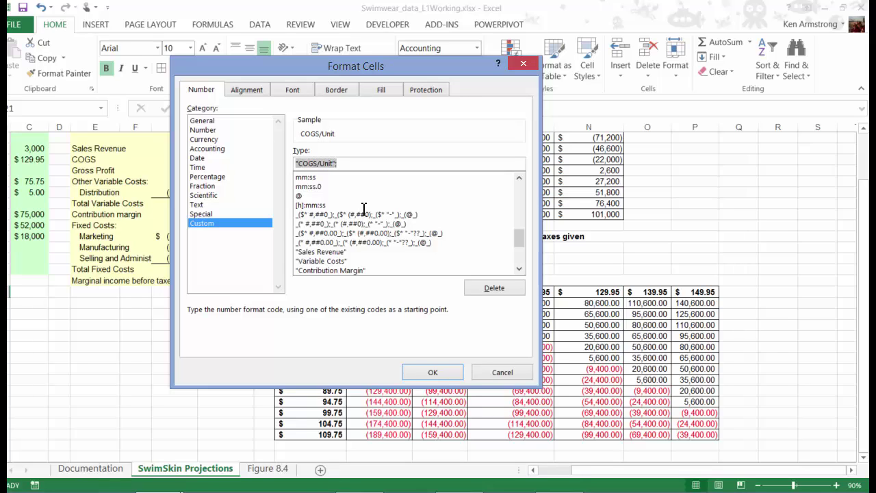
{"action": "key", "text": "ctrl+c"}
{"action": "key", "text": "End"}
{"action": "key", "text": "ctrl+v"}
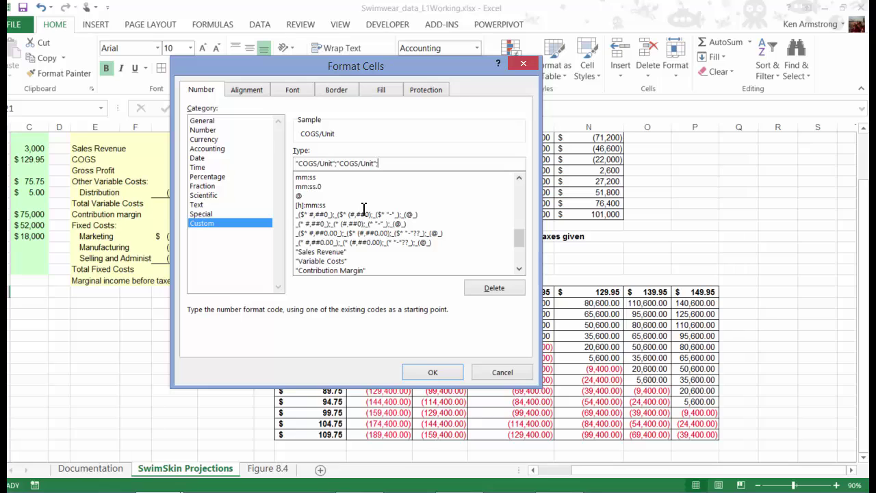
{"action": "key", "text": "ctrl+v"}
Step: Apply the COGS/Unit corner format and copy the first title's formatting onto K17:P17
{"action": "left_click", "coordinate": [362, 164]}
{"action": "left_click", "coordinate": [433, 373]}
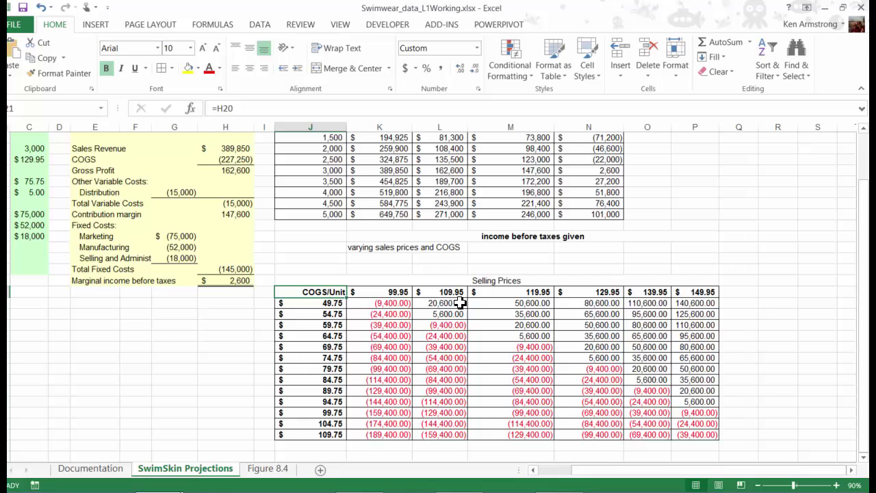
{"action": "left_click", "coordinate": [419, 236]}
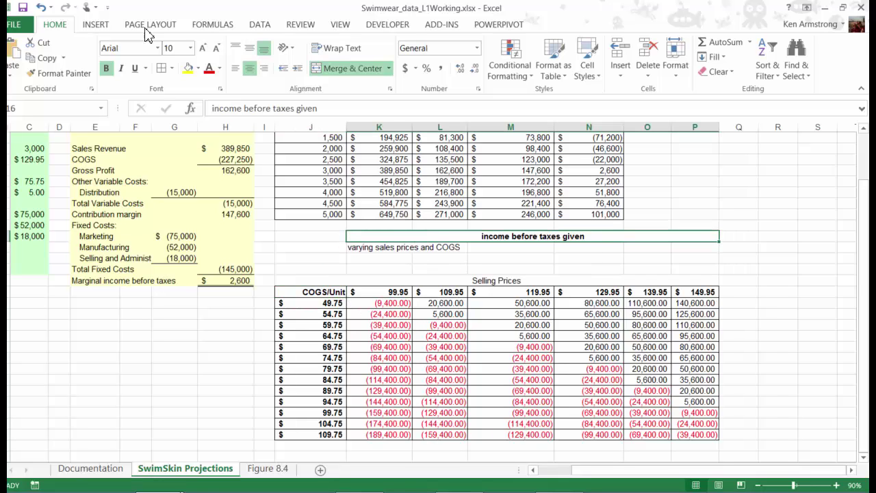
{"action": "left_click", "coordinate": [72, 73]}
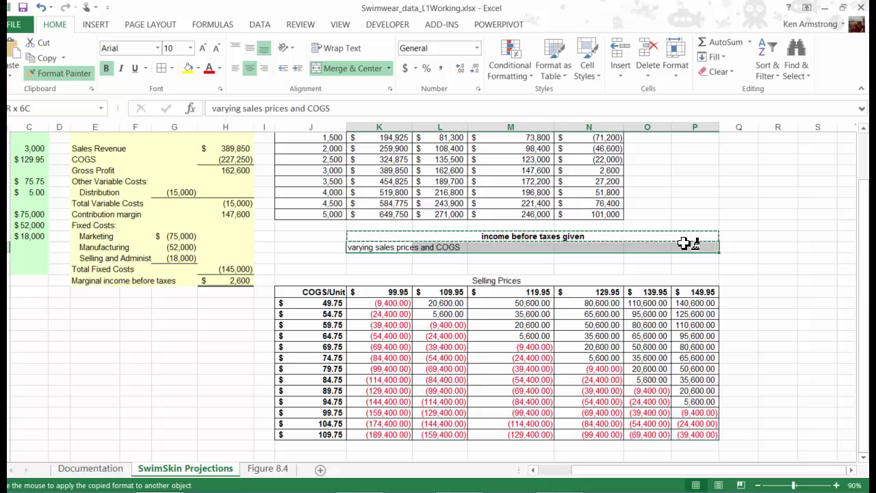
{"action": "left_click_drag", "start_coordinate": [402, 248], "coordinate": [688, 247]}
{"action": "left_click", "coordinate": [480, 328]}
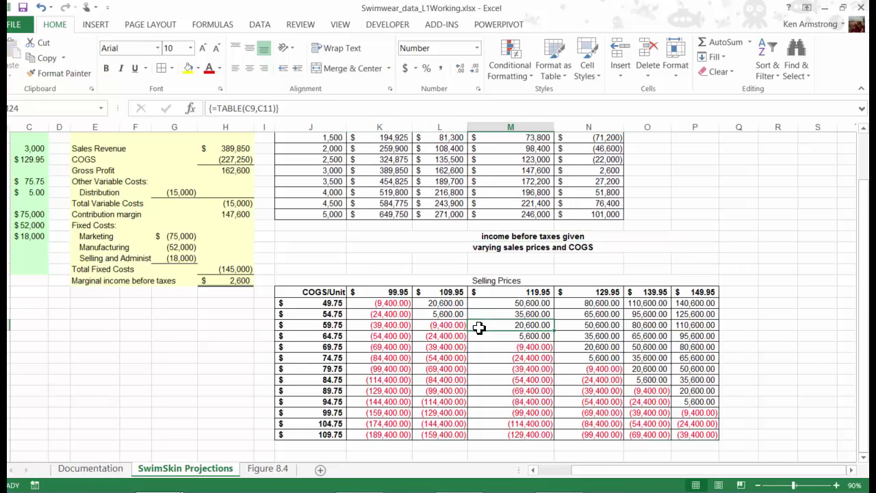
{"action": "left_click", "coordinate": [389, 295]}
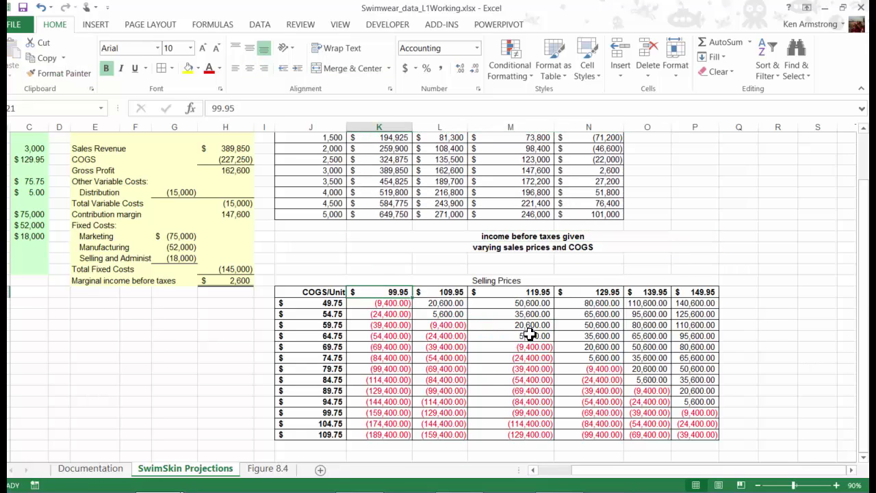
{"action": "key", "text": "Down"}
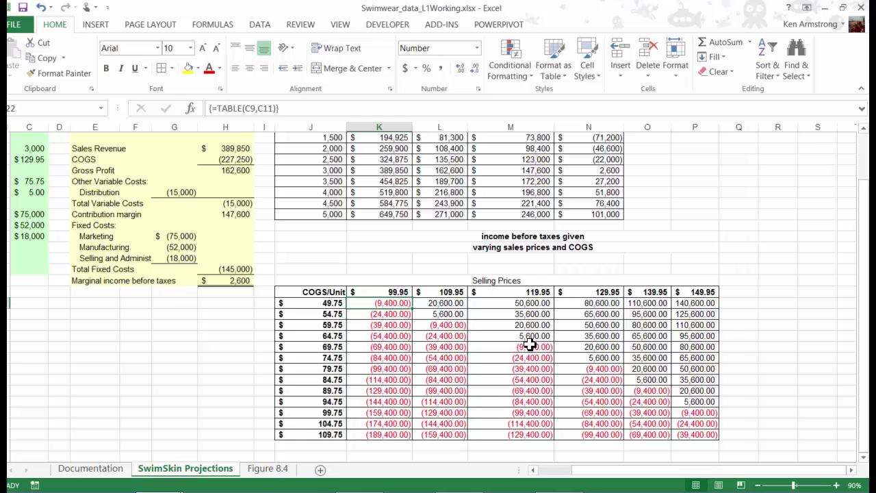
{"action": "key", "text": "shift+Down"}
{"action": "key", "text": "shift+Down"}
{"action": "key", "text": "shift+Down"}
{"action": "key", "text": "shift+Down"}
{"action": "key", "text": "shift+Down"}
{"action": "key", "text": "shift+Down"}
{"action": "key", "text": "shift+Down"}
{"action": "key", "text": "shift+Down"}
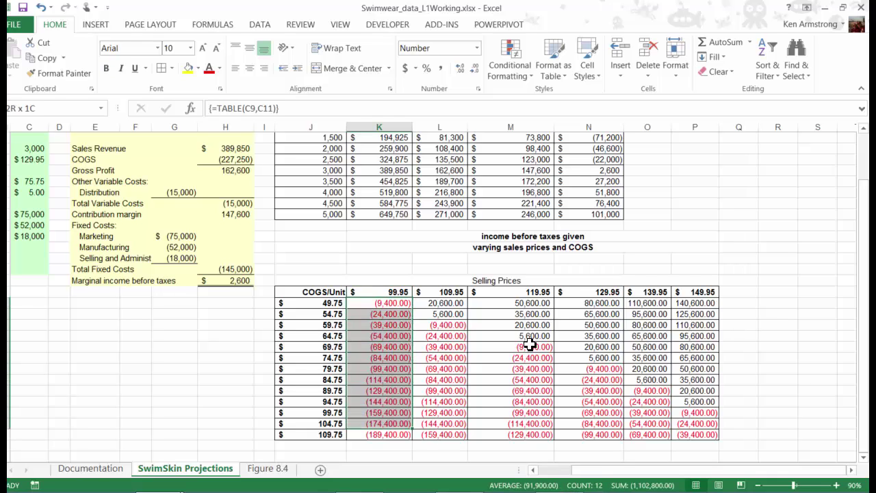
{"action": "key", "text": "shift+Down"}
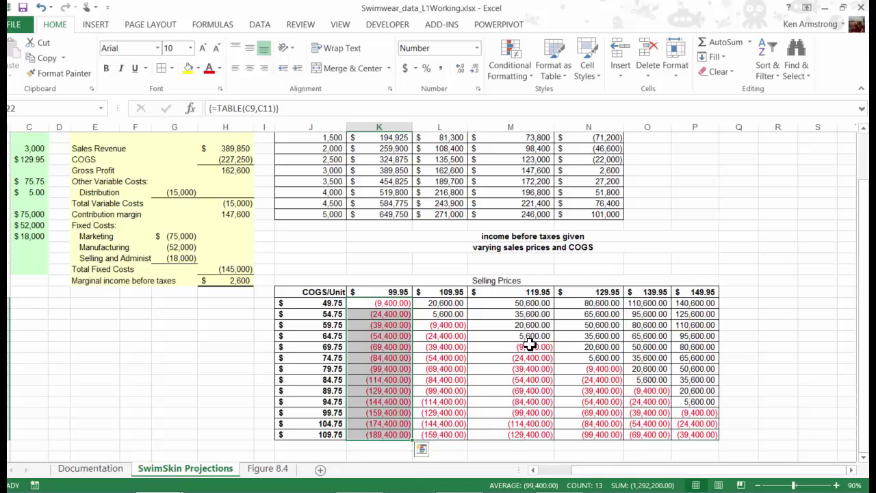
{"action": "key", "text": "Up"}
{"action": "key", "text": "Down"}
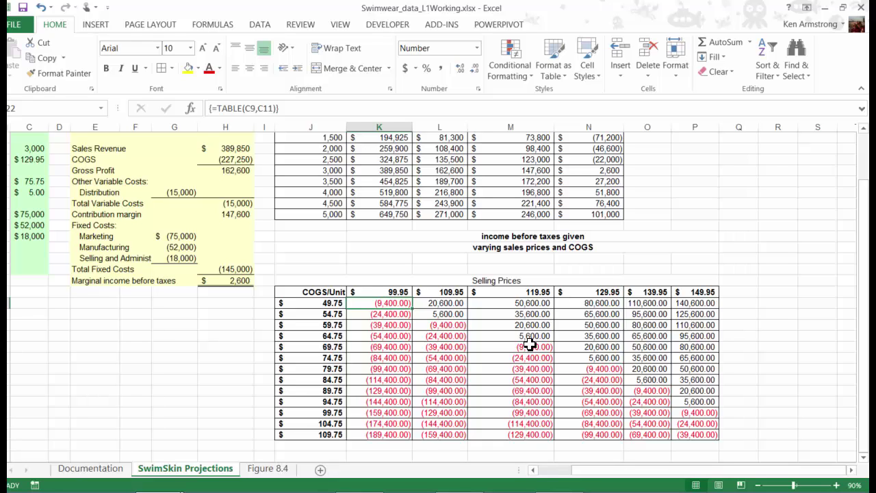
{"action": "key", "text": "Right"}
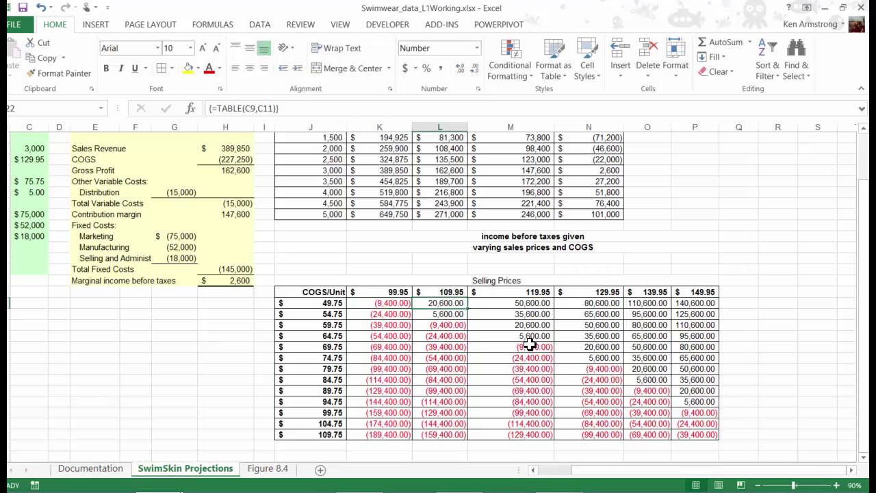
{"action": "key", "text": "Down"}
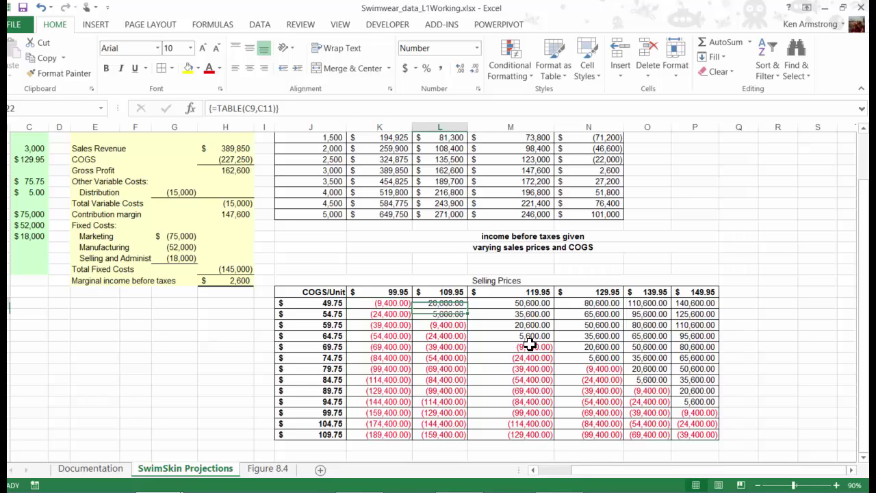
{"action": "key", "text": "Up"}
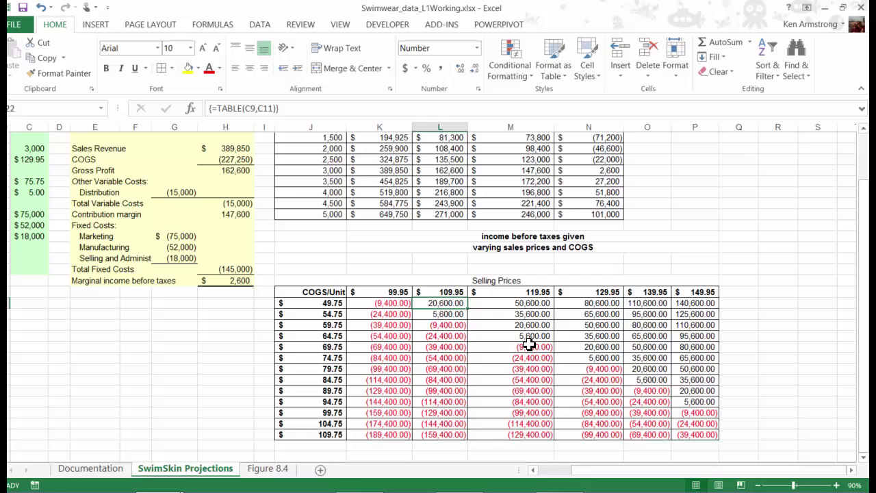
{"action": "left_click_drag", "start_coordinate": [336, 304], "coordinate": [335, 315]}
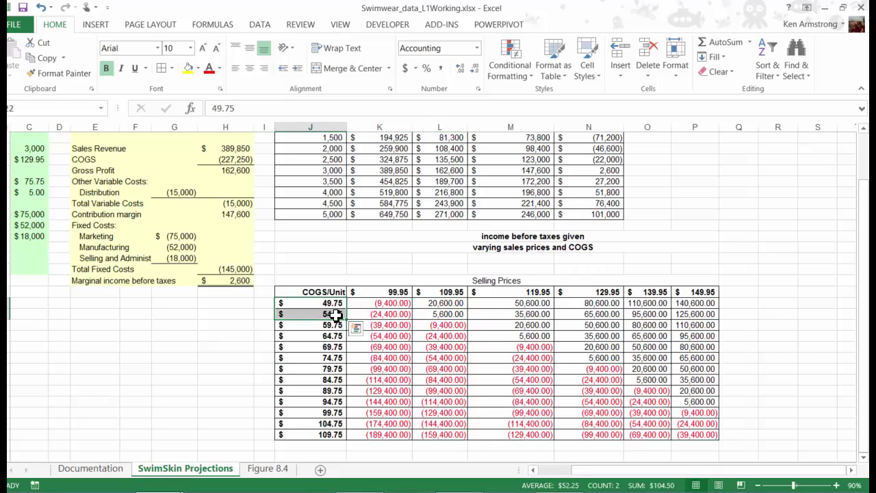
{"action": "left_click_drag", "start_coordinate": [439, 303], "coordinate": [442, 314]}
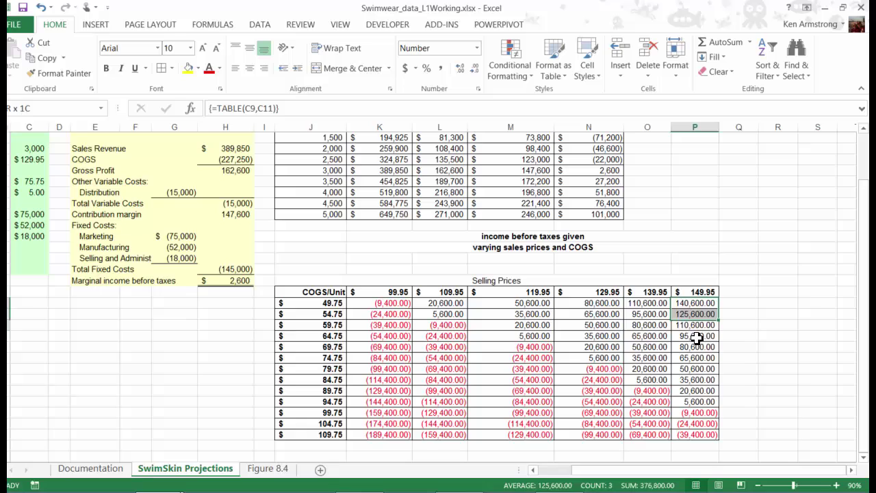
{"action": "left_click_drag", "start_coordinate": [697, 337], "coordinate": [695, 400]}
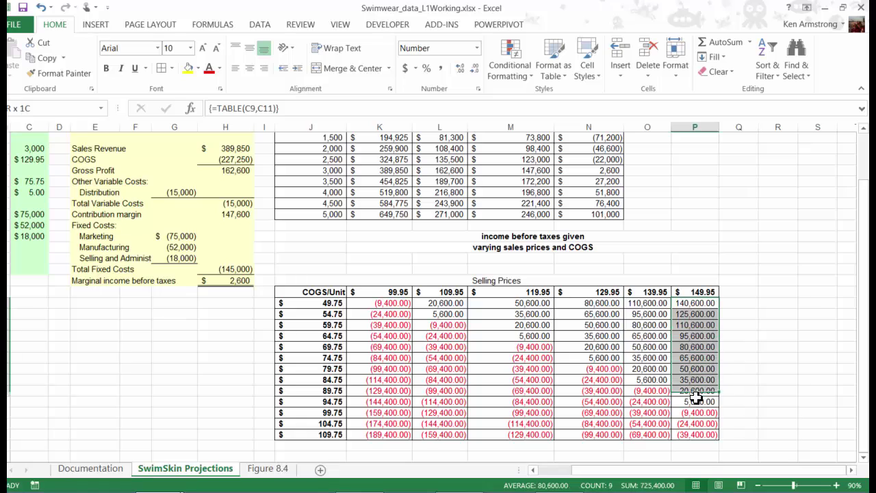
{"action": "left_click", "coordinate": [705, 305]}
{"action": "left_click", "coordinate": [696, 400]}
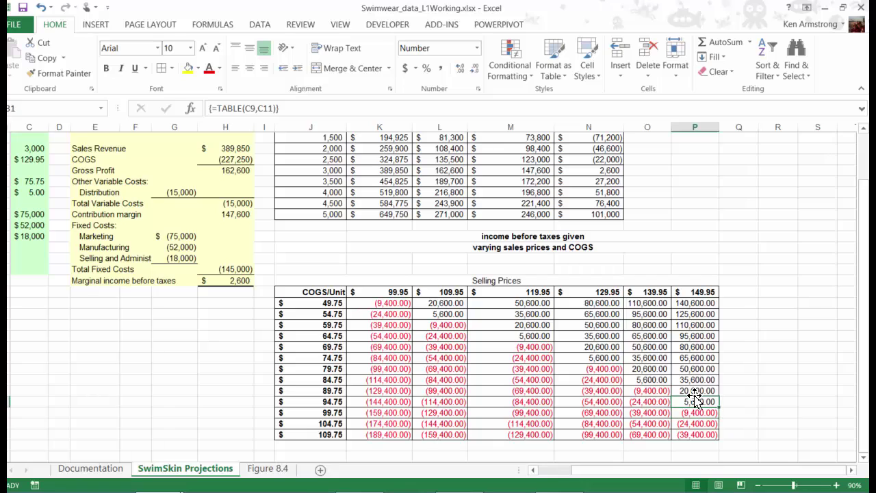
{"action": "key", "text": "Left"}
{"action": "key", "text": "Left"}
{"action": "key", "text": "Left"}
{"action": "key", "text": "Left"}
{"action": "key", "text": "Left"}
{"action": "key", "text": "Left"}
{"action": "key", "text": "Left"}
{"action": "key", "text": "Right"}
{"action": "key", "text": "Right"}
{"action": "key", "text": "Right"}
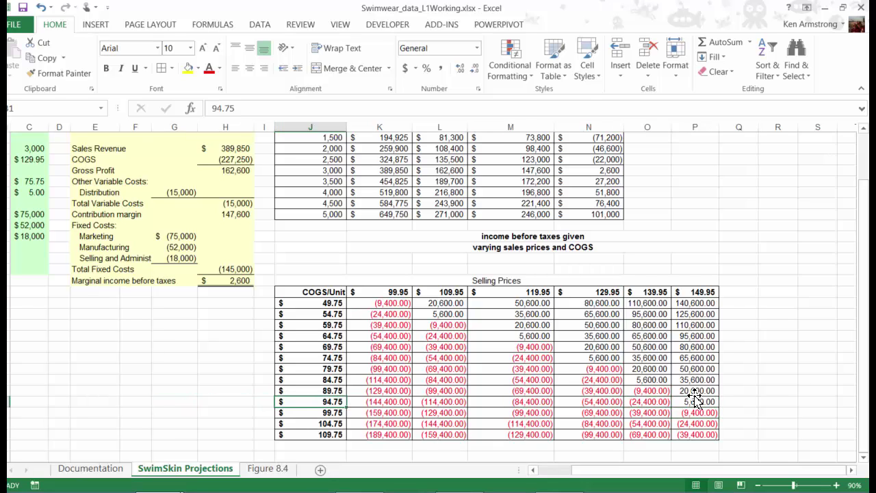
{"action": "key", "text": "Right"}
{"action": "key", "text": "Right"}
{"action": "key", "text": "Right"}
{"action": "key", "text": "Right"}
{"action": "key", "text": "Right"}
{"action": "key", "text": "Right"}
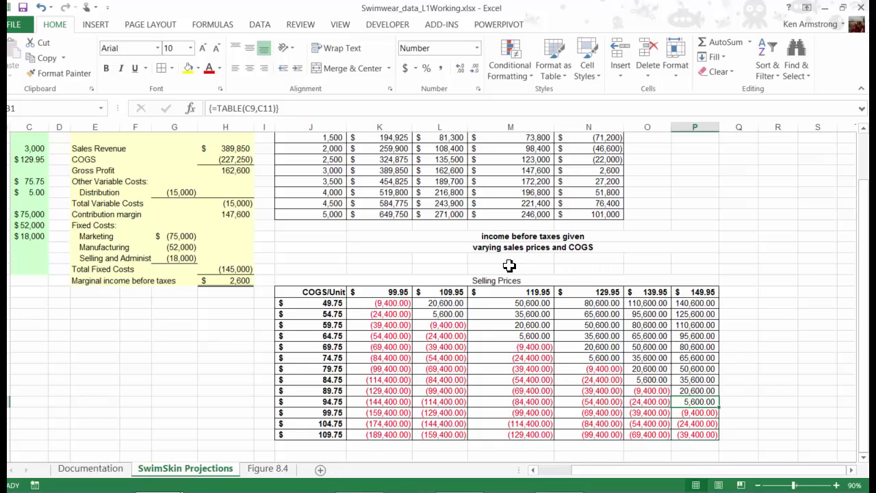
{"action": "left_click", "coordinate": [210, 303]}
{"action": "key", "text": "Left"}
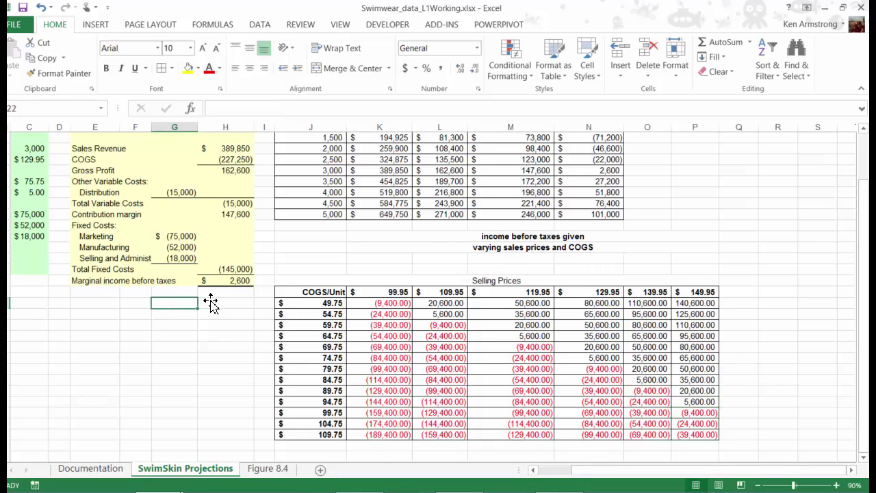
{"action": "key", "text": "Left"}
{"action": "key", "text": "Home"}
{"action": "key", "text": "Up"}
{"action": "key", "text": "Up"}
{"action": "key", "text": "Up"}
{"action": "key", "text": "Up"}
{"action": "key", "text": "Up"}
{"action": "key", "text": "Up"}
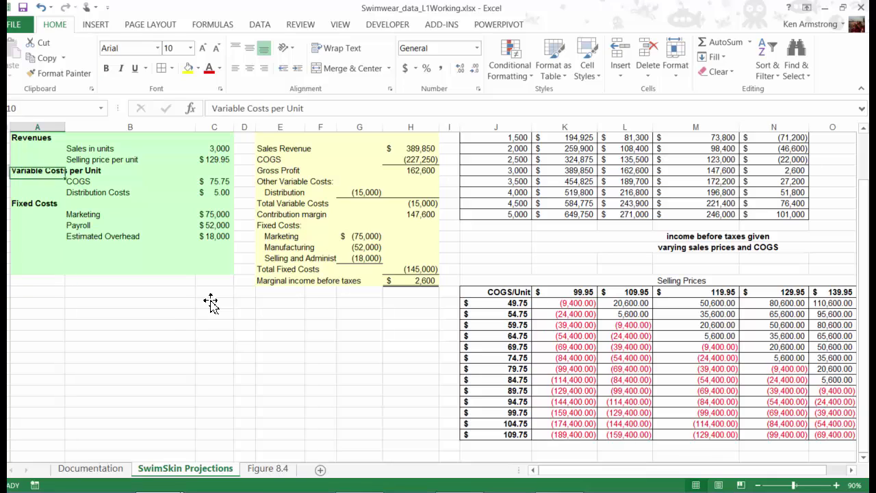
{"action": "key", "text": "Up"}
{"action": "key", "text": "Down"}
{"action": "key", "text": "Up"}
{"action": "key", "text": "Up"}
{"action": "key", "text": "Right"}
{"action": "key", "text": "Right"}
{"action": "key", "text": "Right"}
{"action": "key", "text": "Left"}
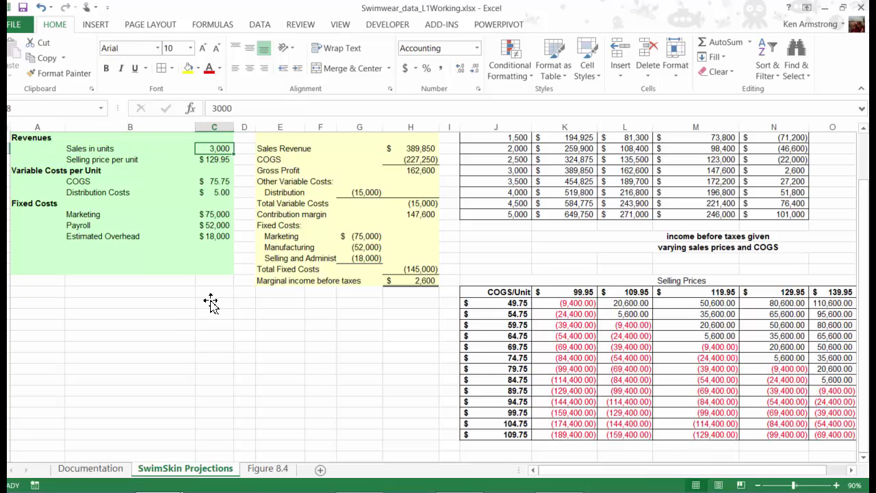
{"action": "type", "text": "2000"}
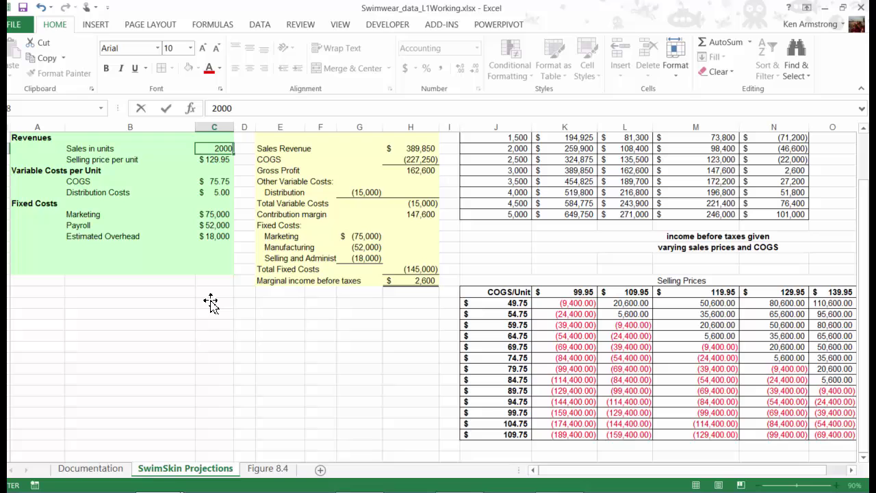
{"action": "key", "text": "Right"}
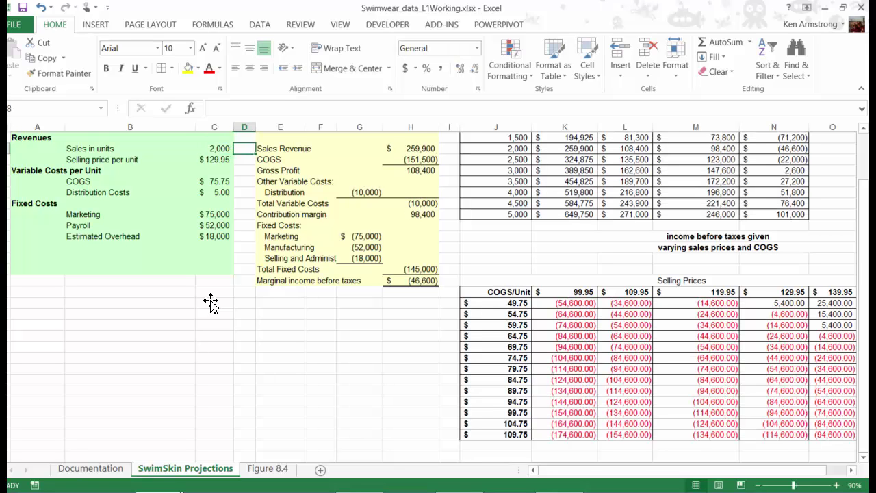
{"action": "key", "text": "Right"}
{"action": "key", "text": "Right"}
{"action": "key", "text": "Right"}
{"action": "key", "text": "Right"}
{"action": "key", "text": "Right"}
{"action": "key", "text": "Right"}
{"action": "key", "text": "Right"}
{"action": "key", "text": "Right"}
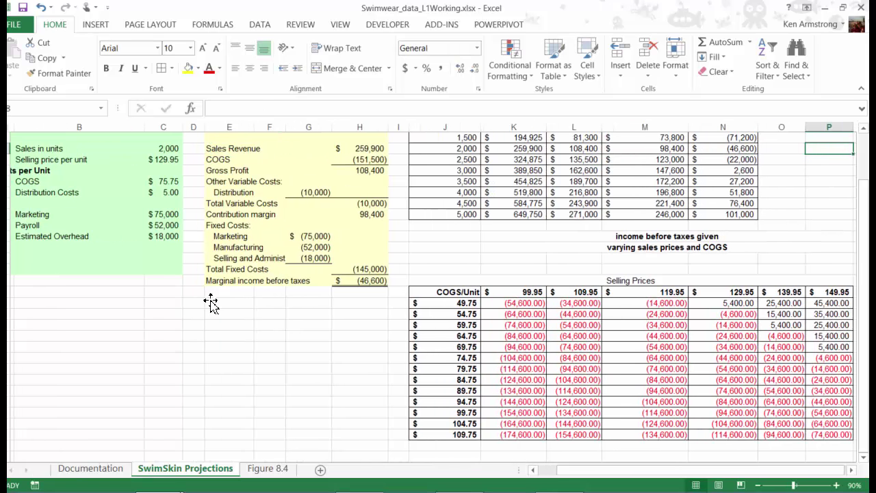
{"action": "key", "text": "Left"}
{"action": "key", "text": "Left"}
{"action": "key", "text": "Down"}
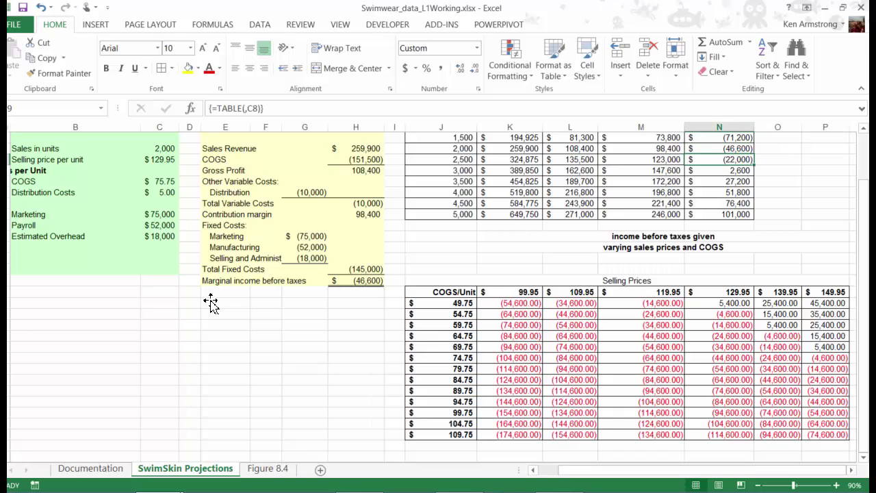
{"action": "key", "text": "Down"}
{"action": "key", "text": "Down"}
{"action": "key", "text": "Down"}
{"action": "key", "text": "Down"}
{"action": "key", "text": "Down"}
{"action": "key", "text": "Down"}
{"action": "key", "text": "Down"}
{"action": "key", "text": "Down"}
{"action": "key", "text": "Down"}
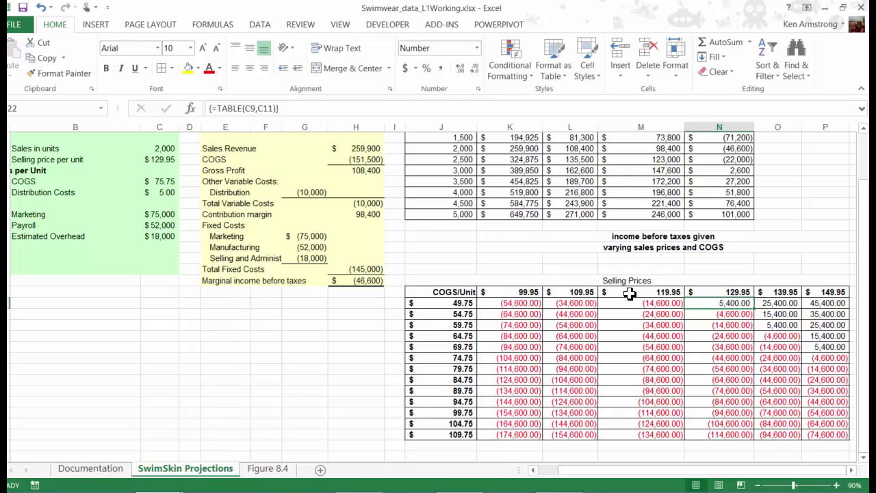
{"action": "left_click", "coordinate": [158, 148]}
{"action": "type", "text": "3000"}
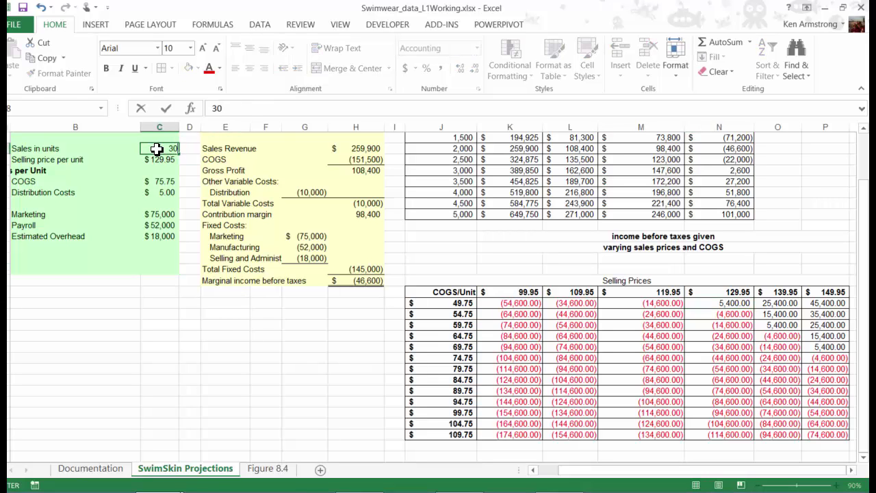
{"action": "key", "text": "Return"}
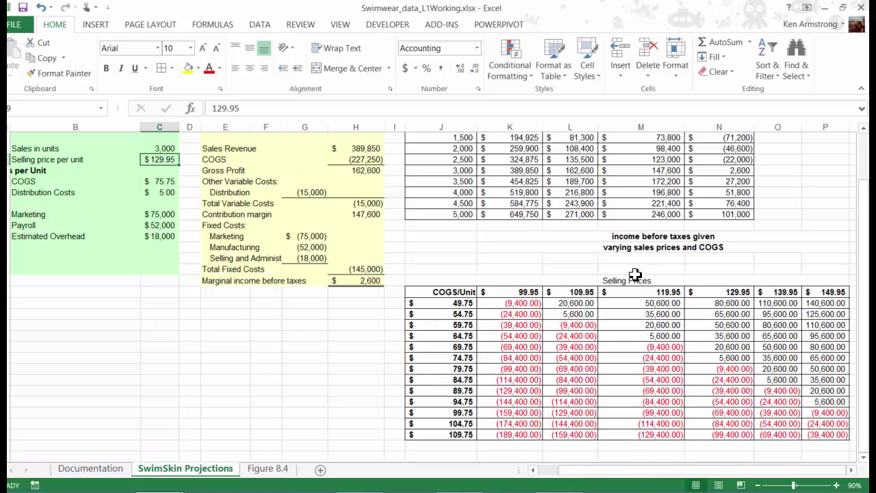
Step: Bold the 'Selling Prices' title and type a COGS label in I25 beside the COGS column
{"action": "left_click", "coordinate": [636, 280]}
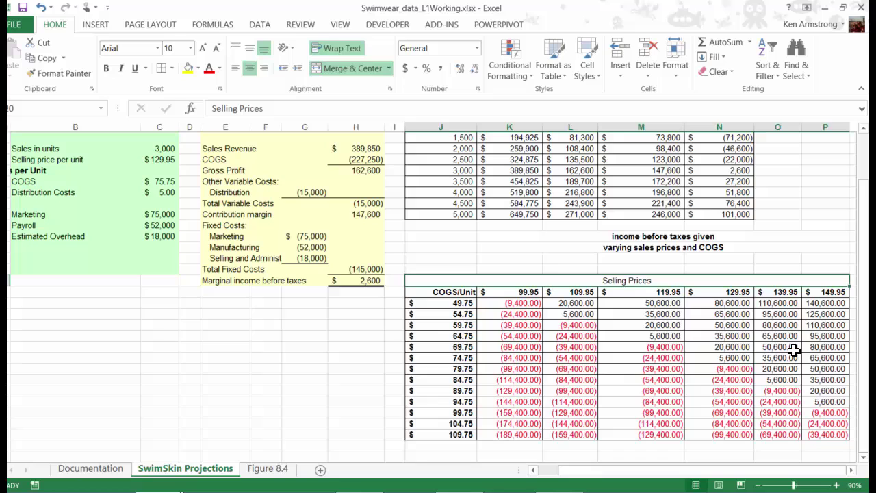
{"action": "left_click", "coordinate": [106, 69]}
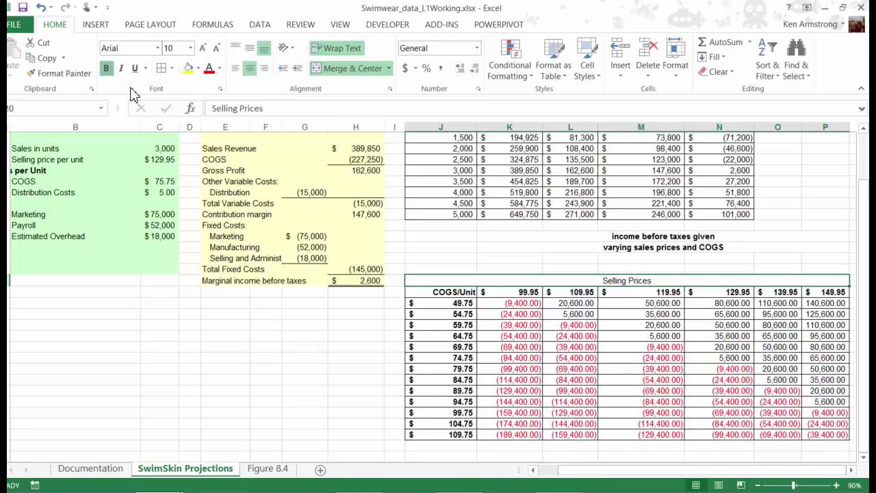
{"action": "left_click", "coordinate": [394, 335]}
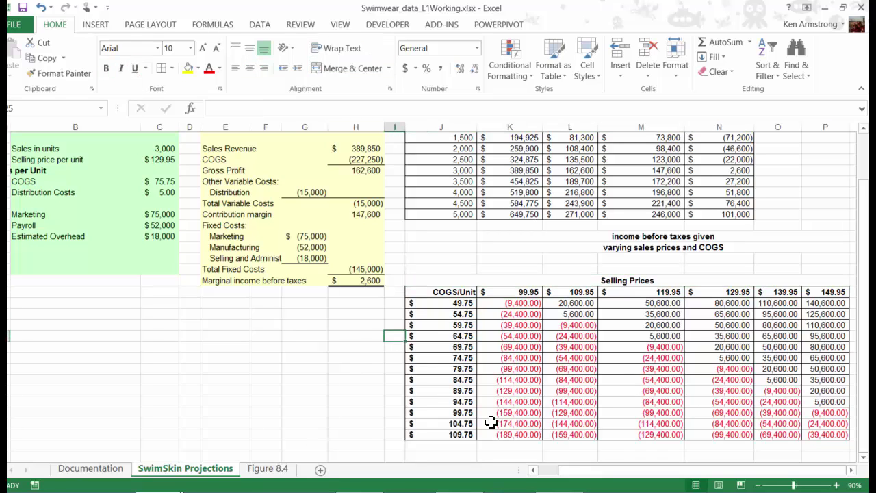
{"action": "type", "text": "COGS"}
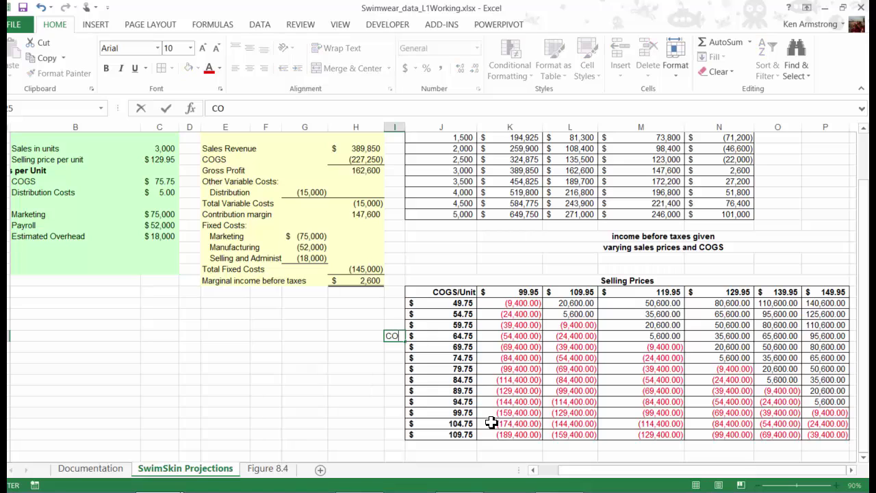
{"action": "key", "text": "ctrl+Return"}
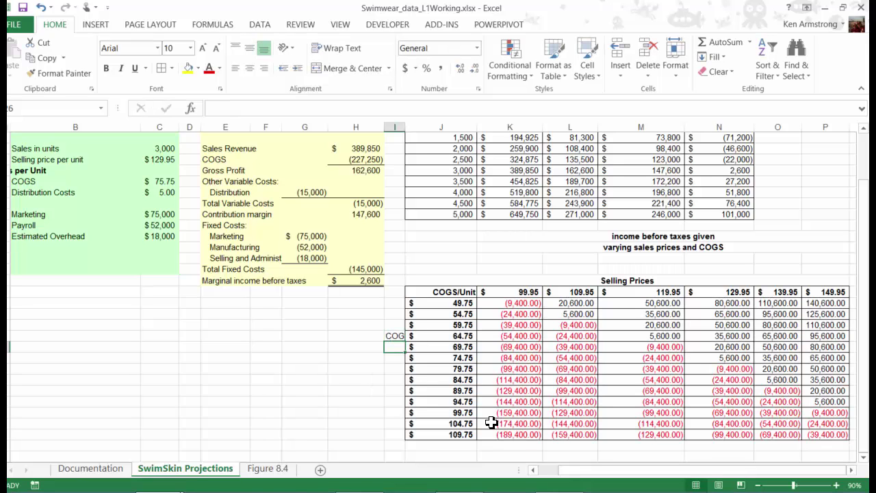